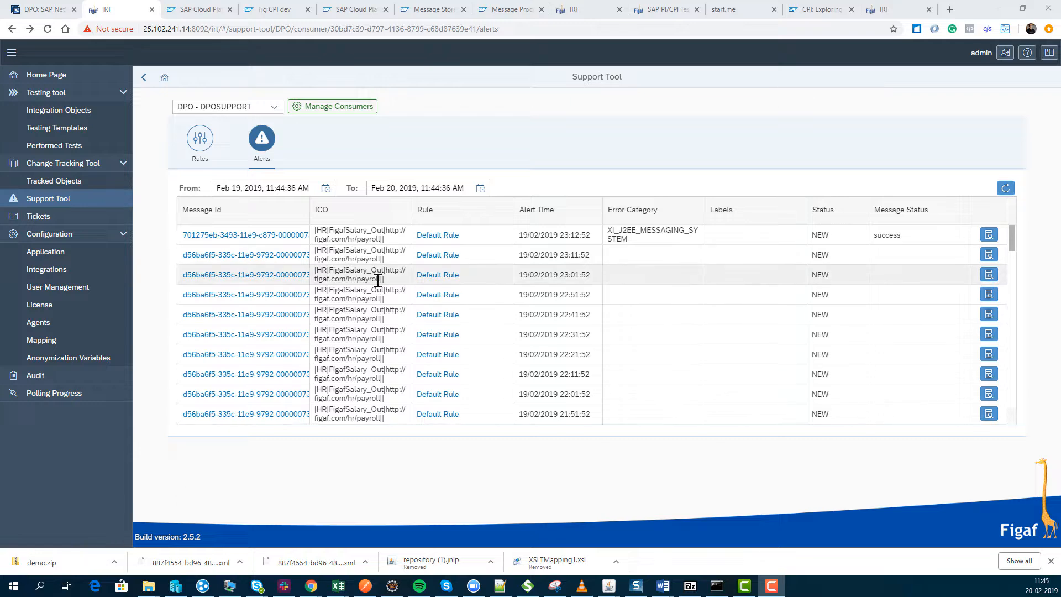
Open the alert from 19/02/2019 23:12:52 and examine its error message and full error XML.
click(990, 241)
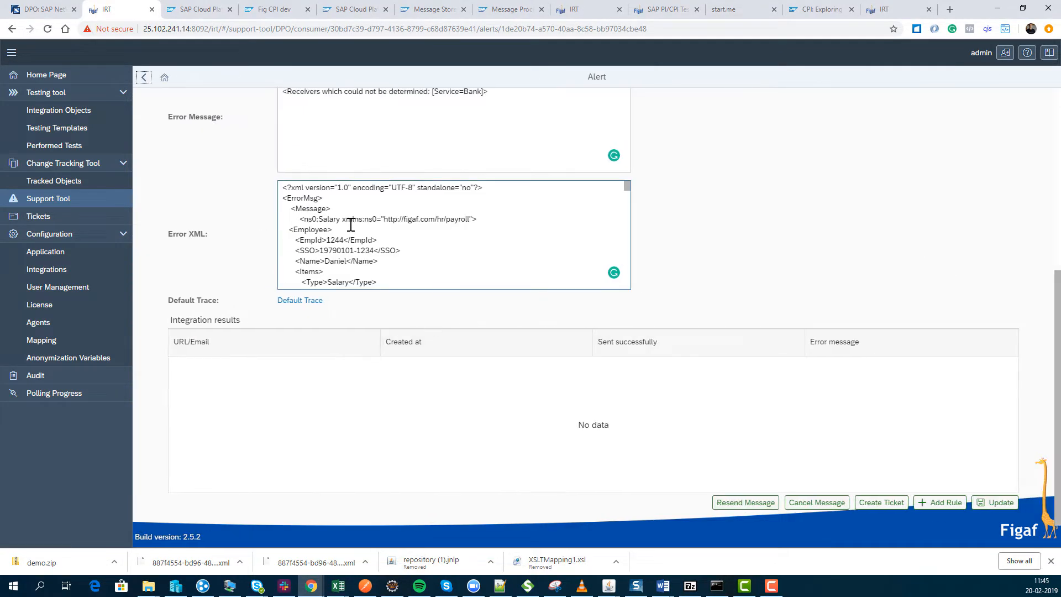
scroll(350, 226, down, 1)
scroll(348, 230, up, 1)
scroll(345, 235, down, 3)
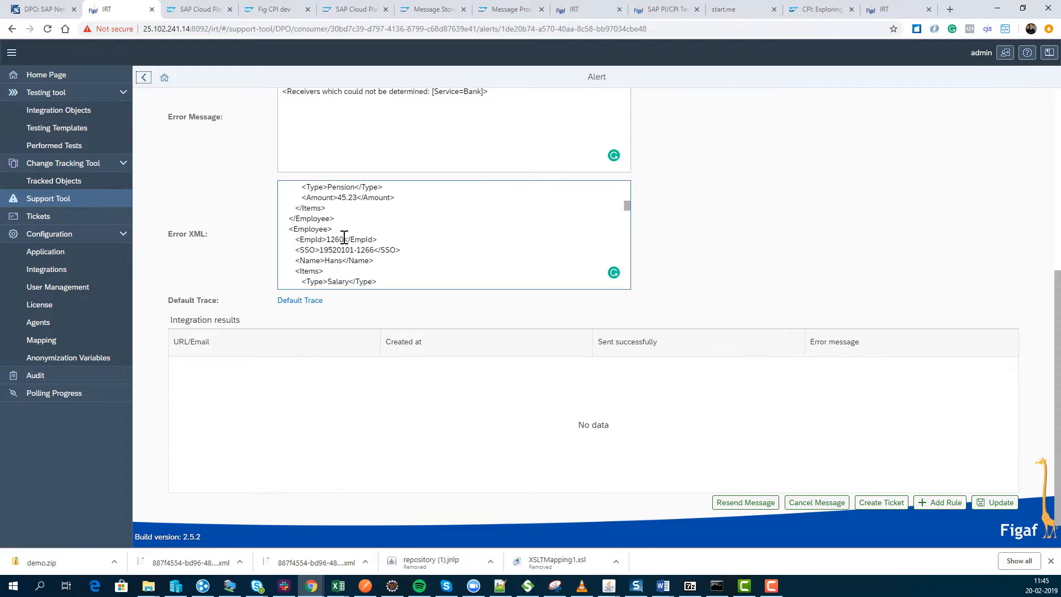
scroll(345, 237, down, 10)
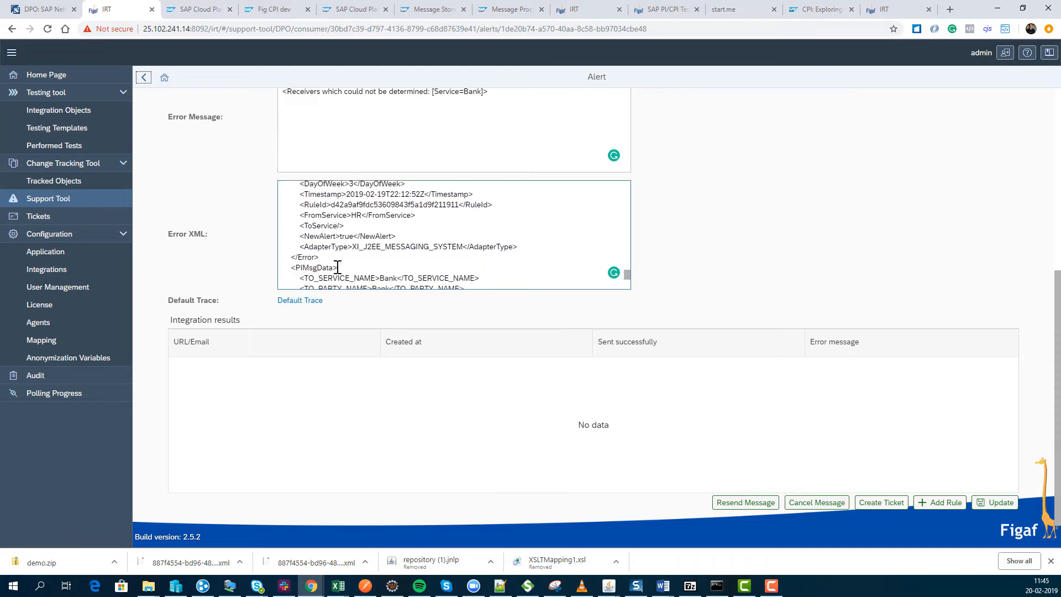
scroll(338, 267, down, 1)
scroll(338, 267, up, 3)
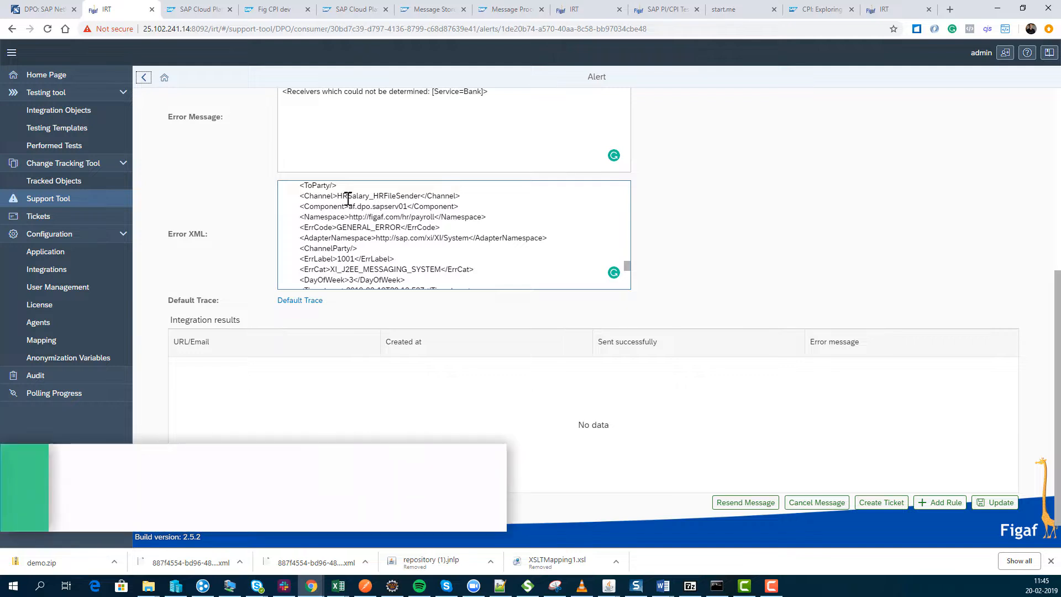
drag(347, 196, 369, 216)
scroll(372, 233, up, 1)
scroll(372, 233, down, 6)
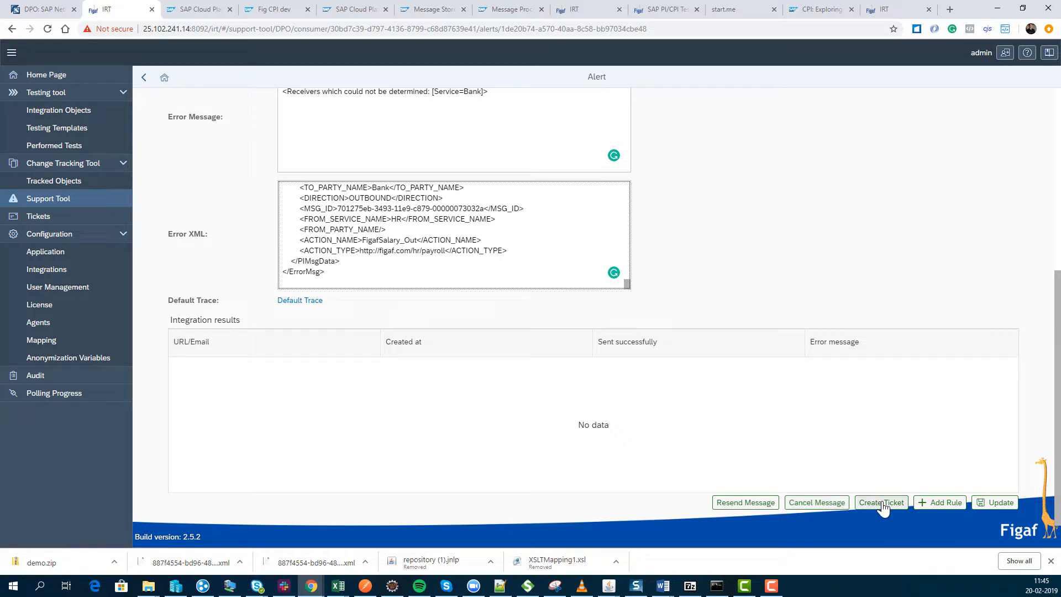
Review a new rule based on this alert, including its expression and the selectable HTTP(S) integrations, and leave it unsaved.
click(934, 504)
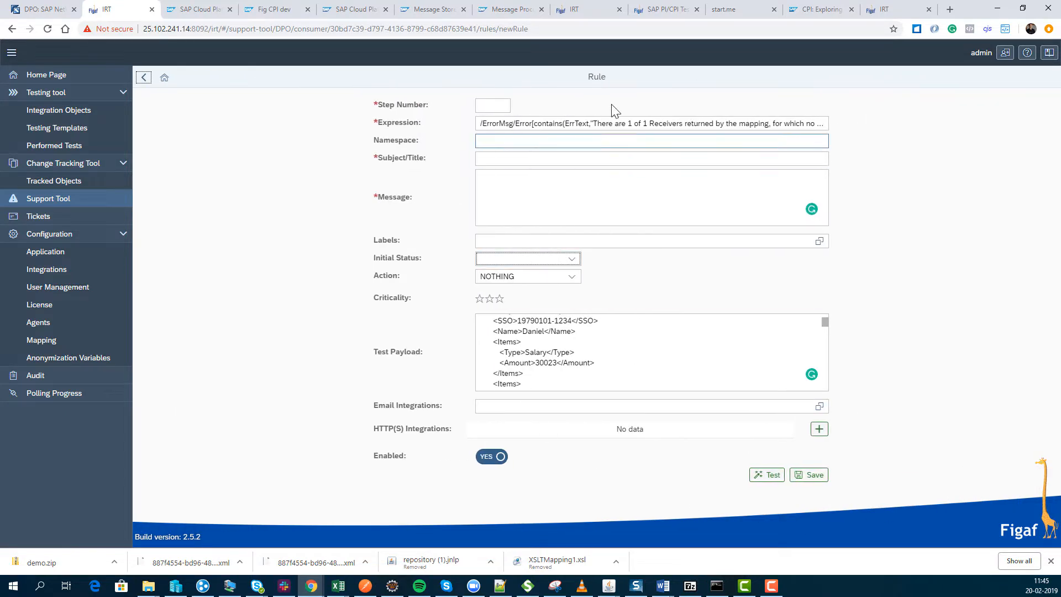
drag(660, 124, 837, 126)
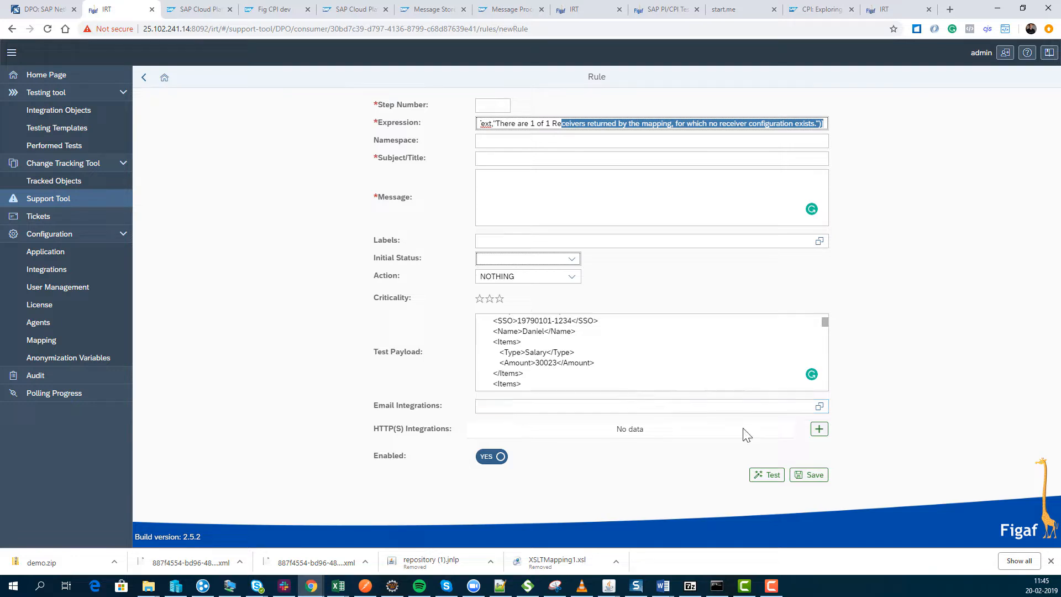
click(820, 429)
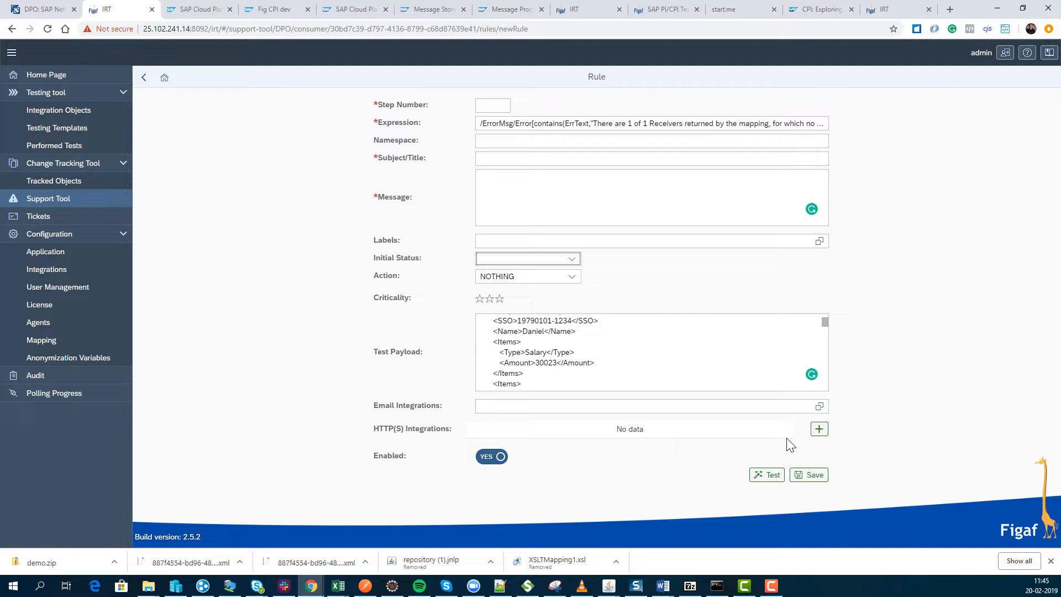
click(819, 430)
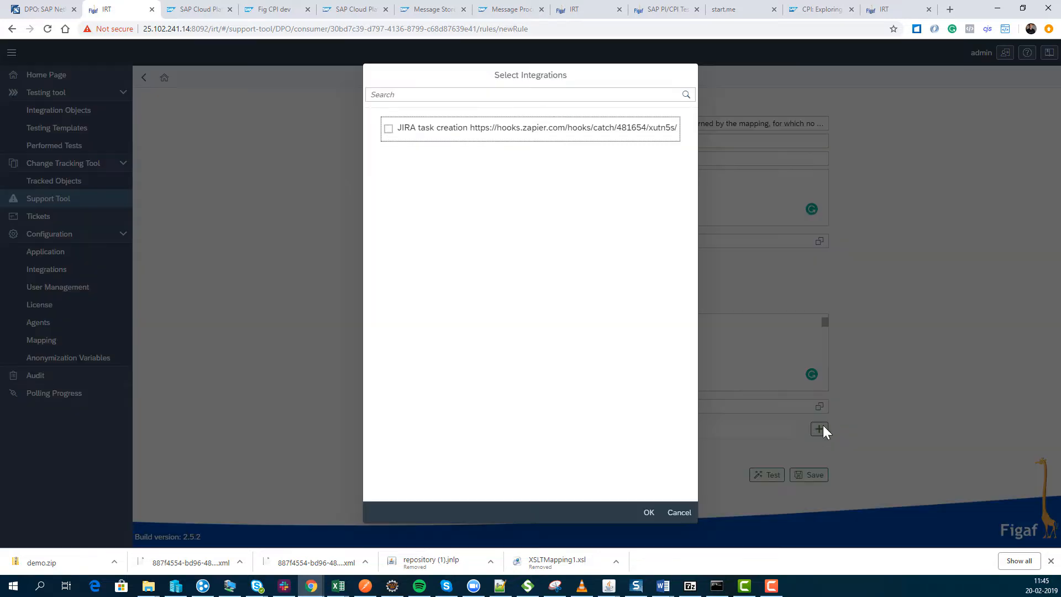
click(680, 513)
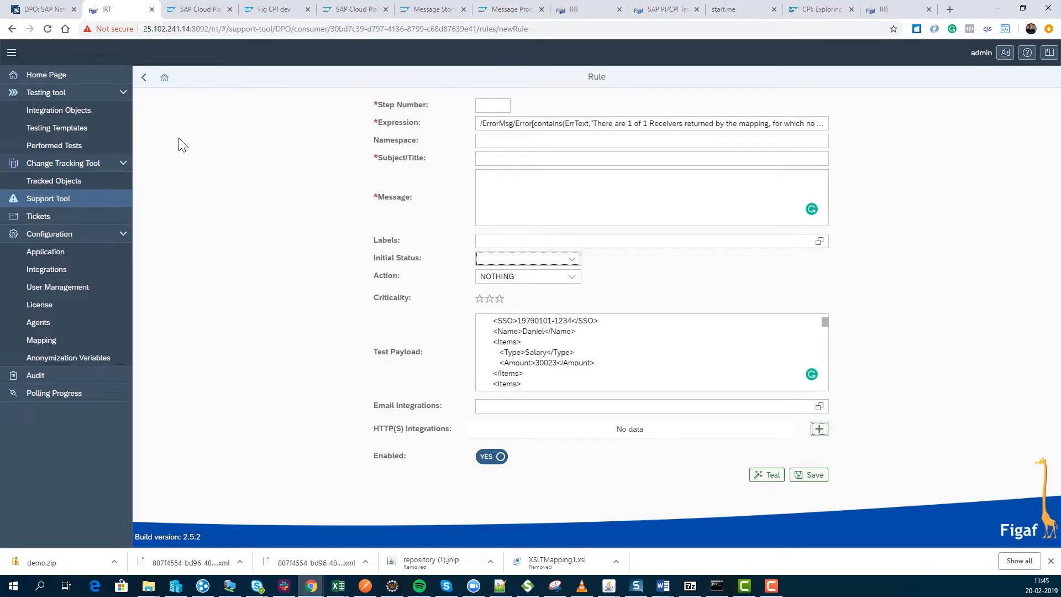
click(145, 78)
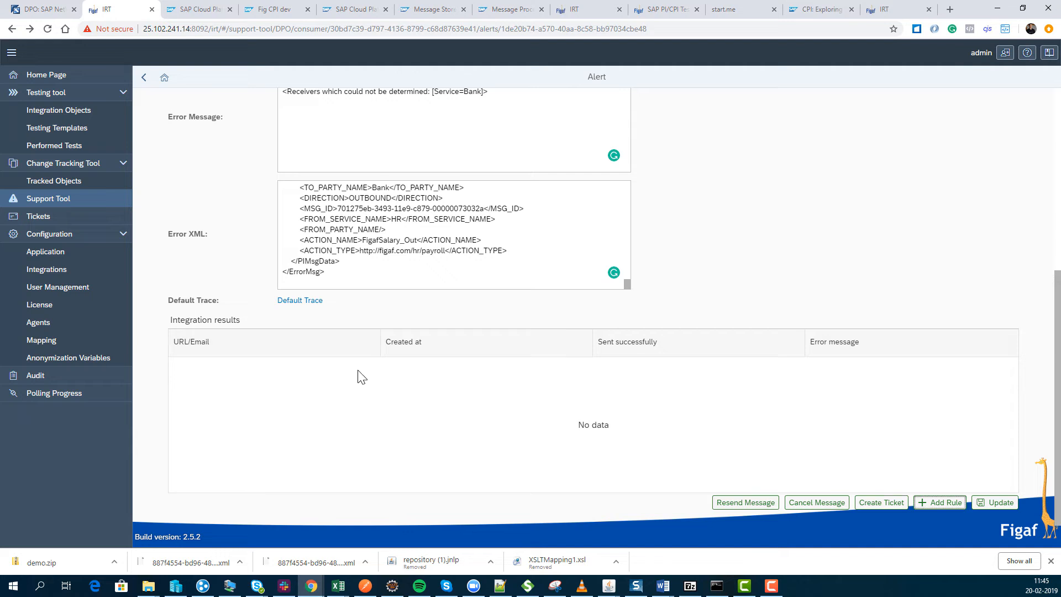
Start a new ticket for the alert with ticket ID SCR557 and title "HR fix3".
click(893, 506)
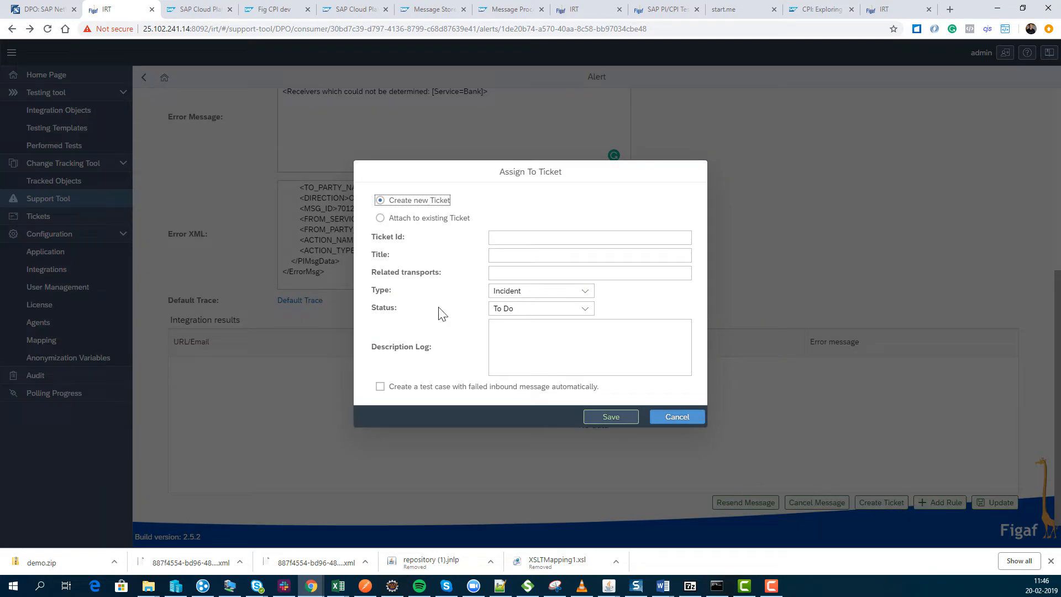
click(511, 237)
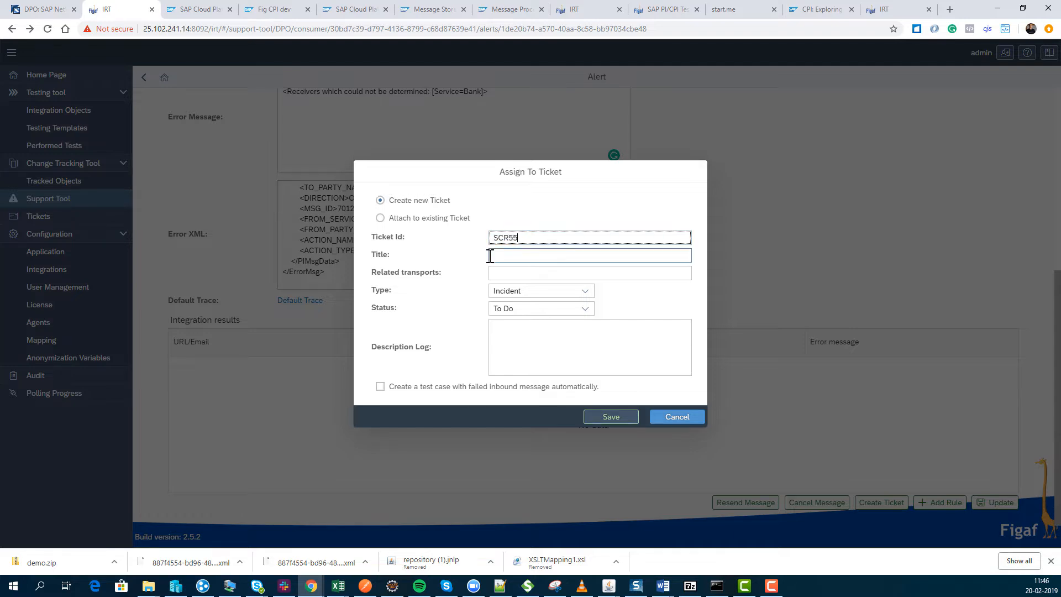
click(490, 256)
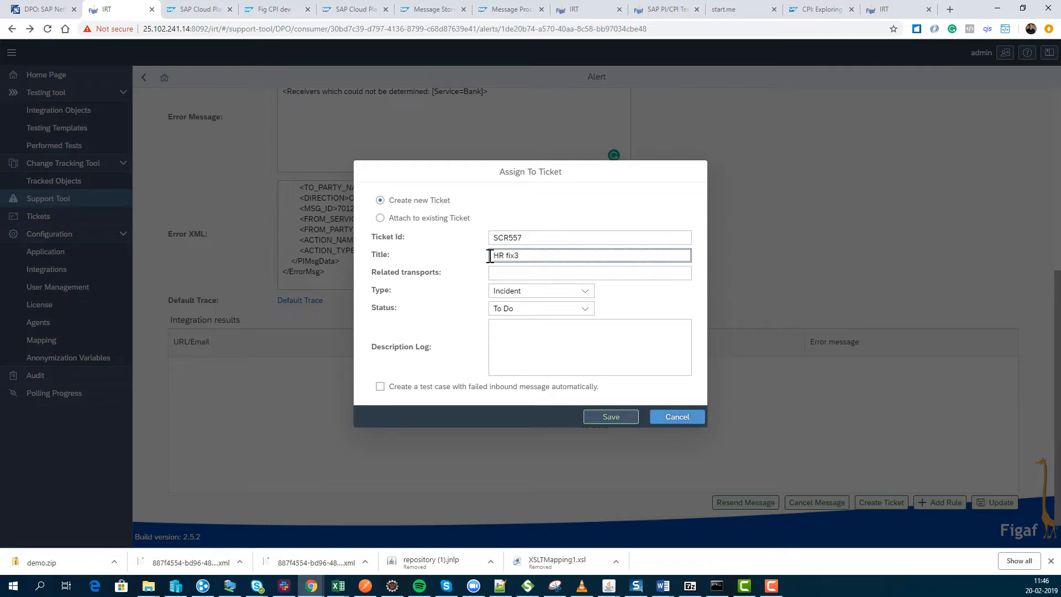
click(516, 274)
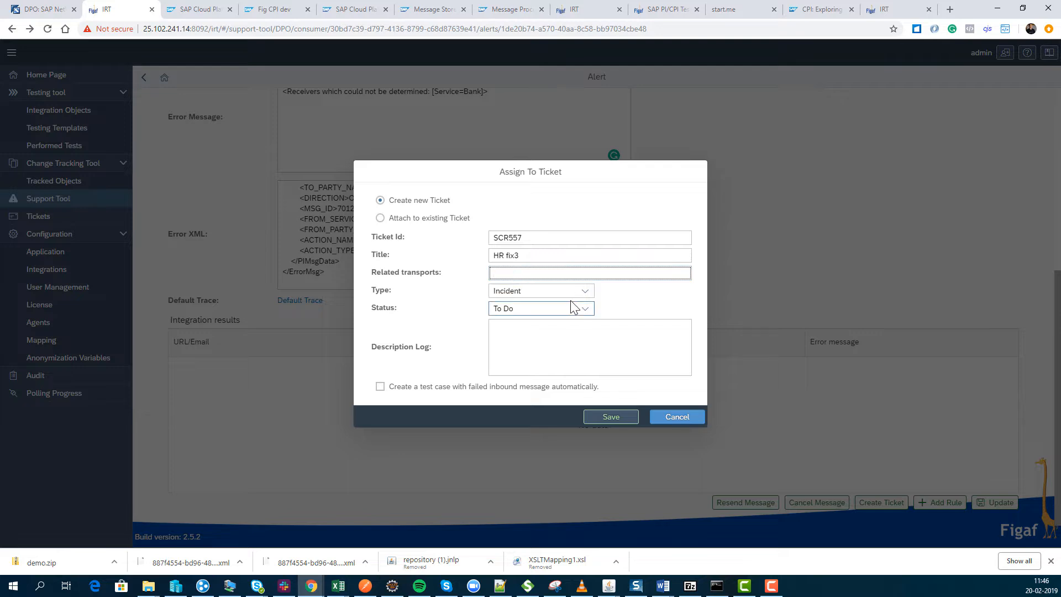
Set the ticket type to Service Request, enter "small fix" as the description log, and save and open the ticket.
click(585, 291)
click(585, 293)
click(585, 293)
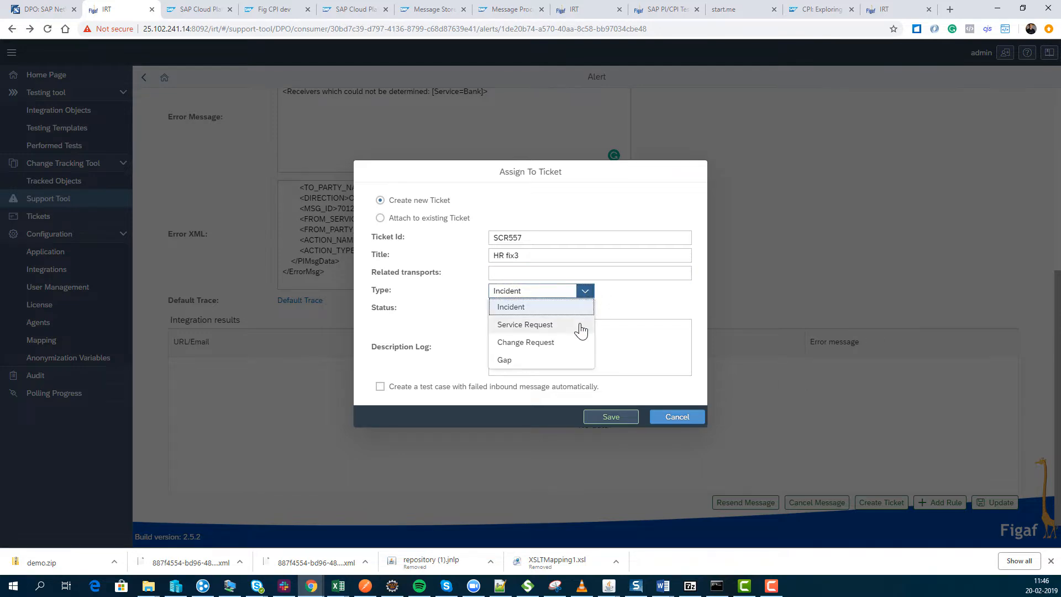
click(570, 327)
click(504, 346)
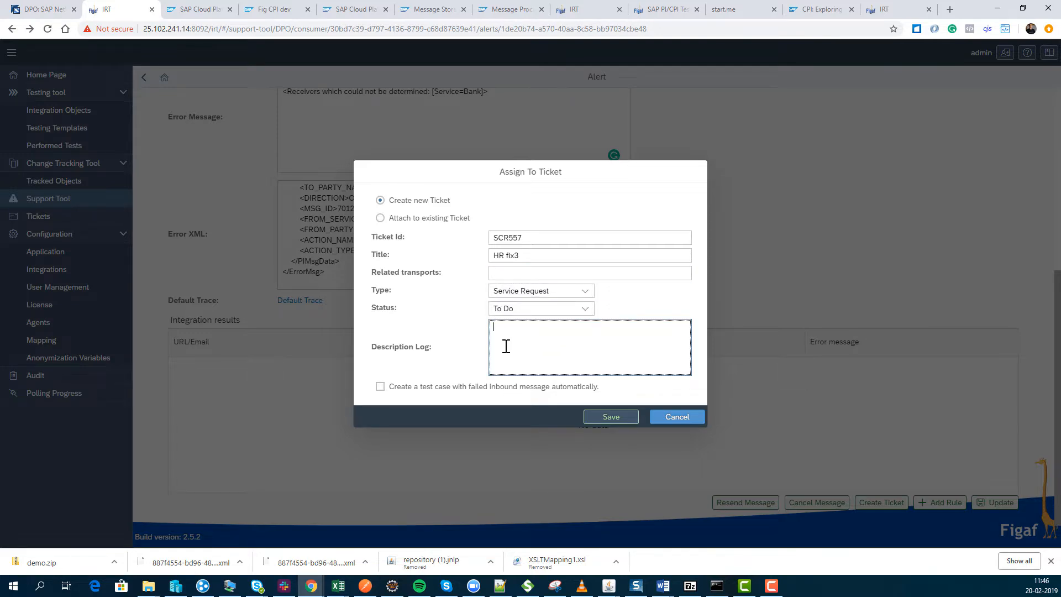
text(small fix)
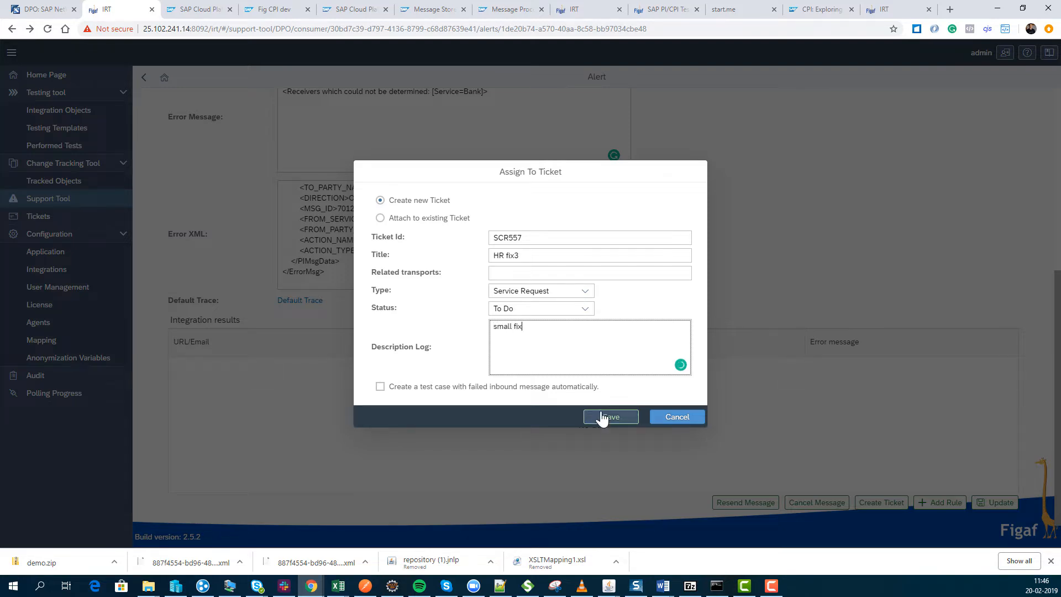
click(603, 417)
click(604, 328)
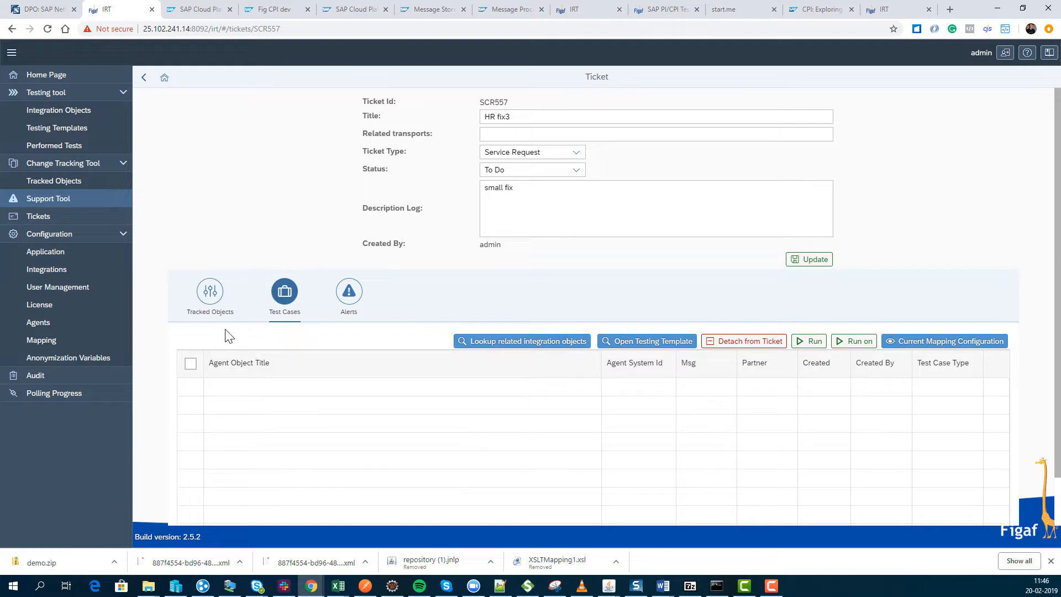
Check the ticket's tracked objects and synchronize the DPO agent's tracked objects without forcibly rebuilding links for the latest versions.
click(208, 293)
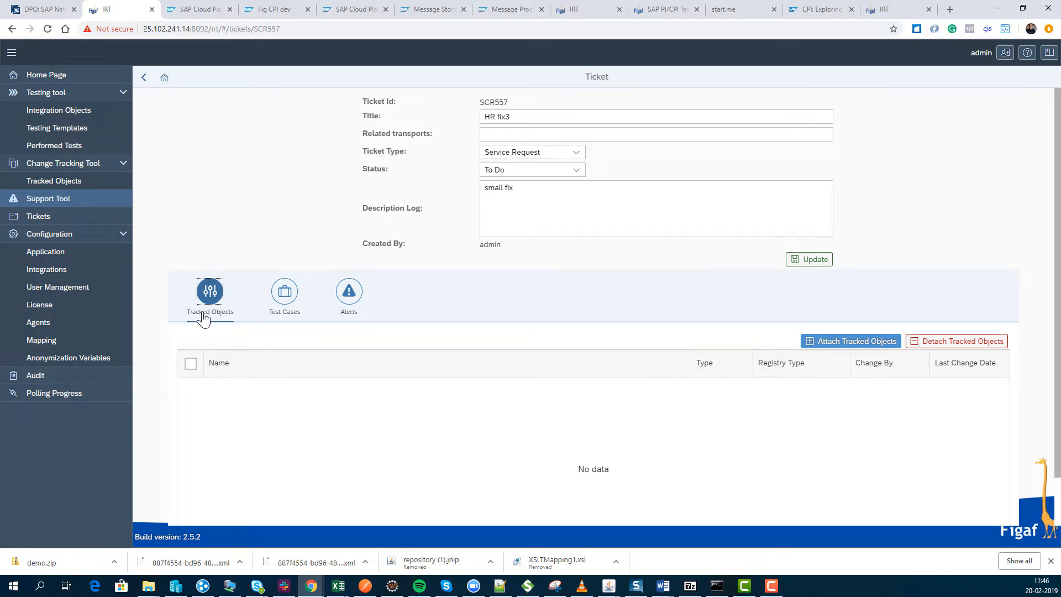
click(83, 182)
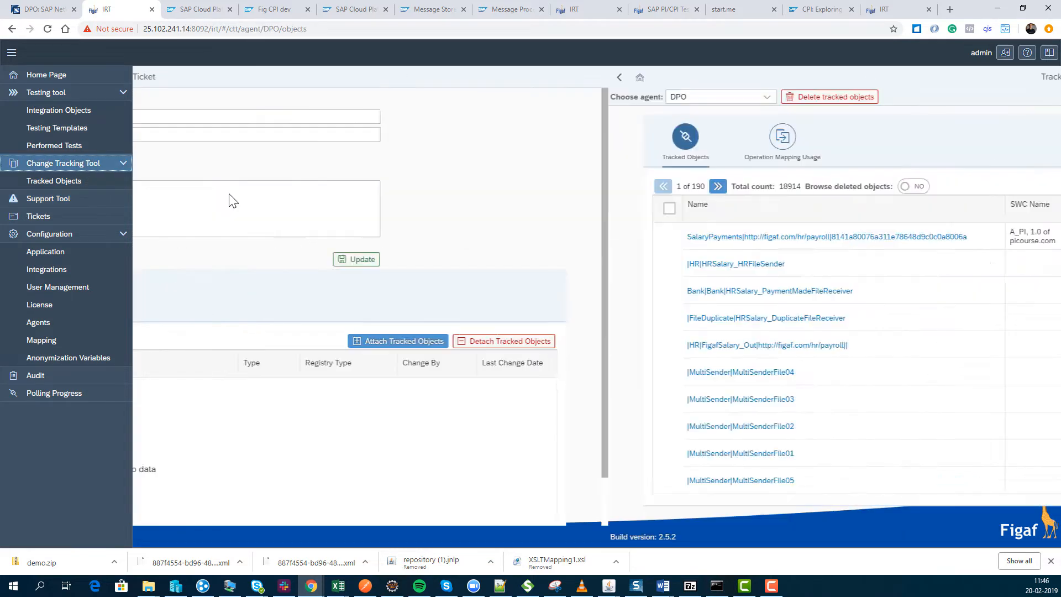
click(796, 200)
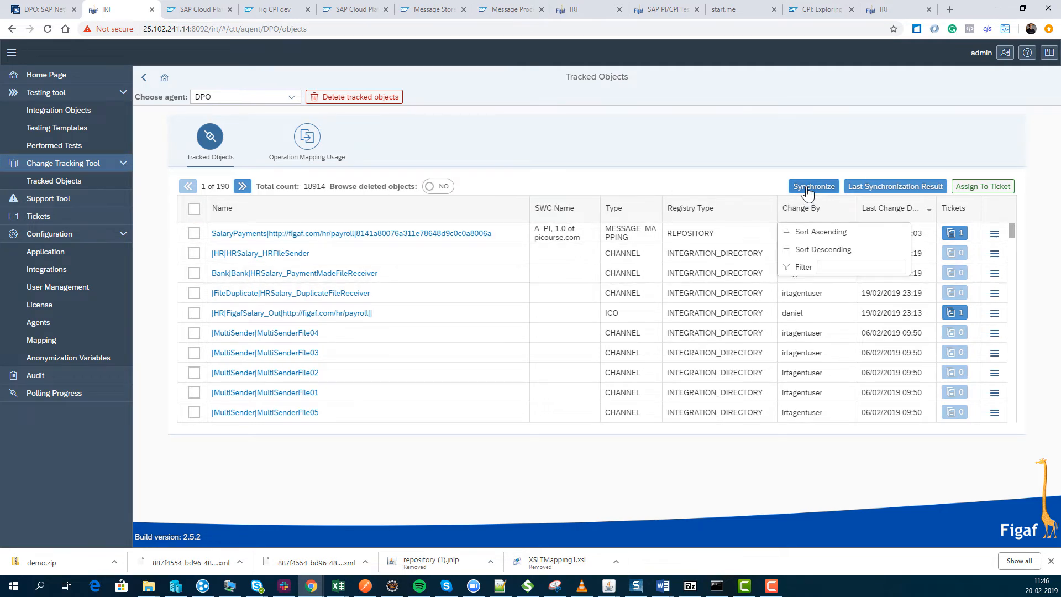
click(808, 191)
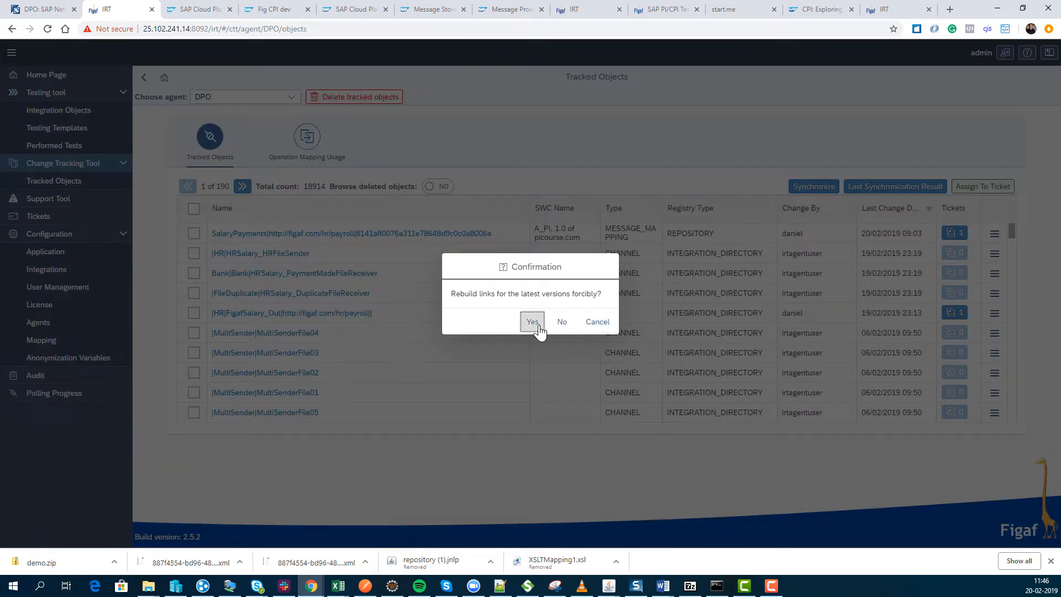
click(562, 325)
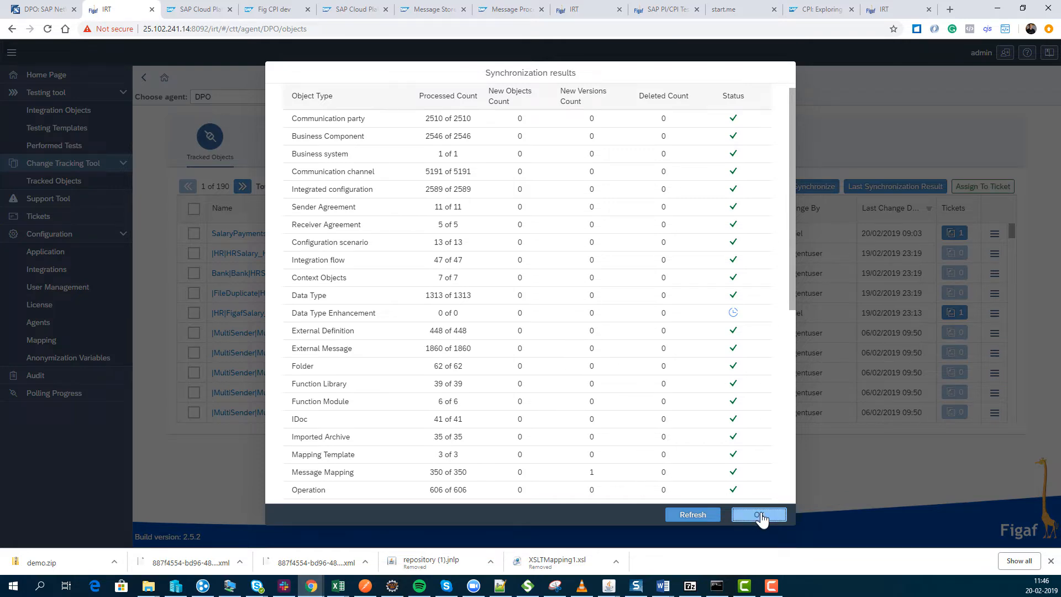
click(760, 516)
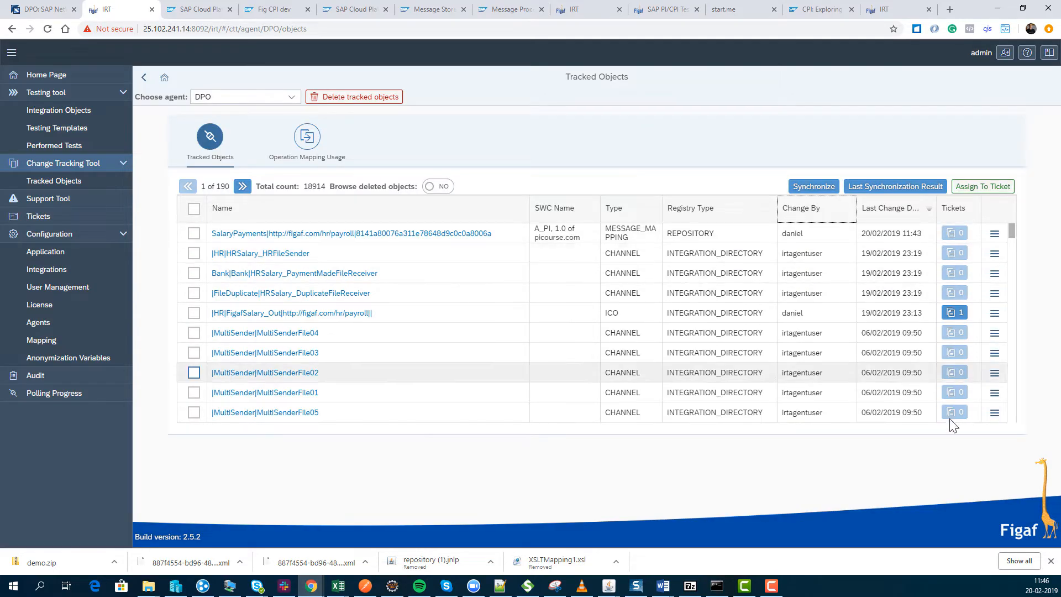
Open the version history of the SalaryPayments message mapping and compare its 20/02/2019 11:43 and 09:03 versions.
click(233, 233)
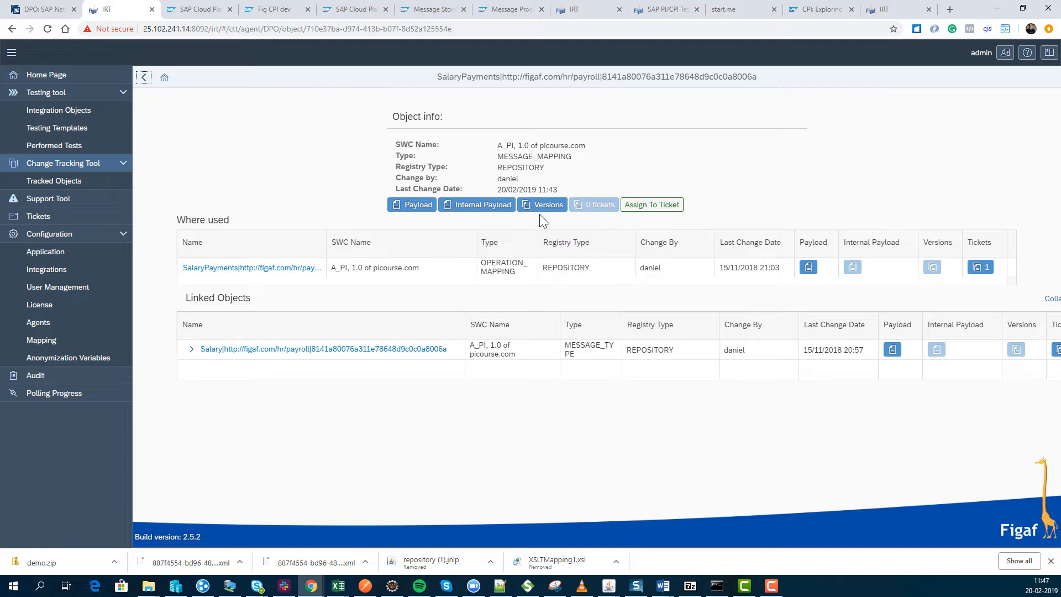
click(556, 214)
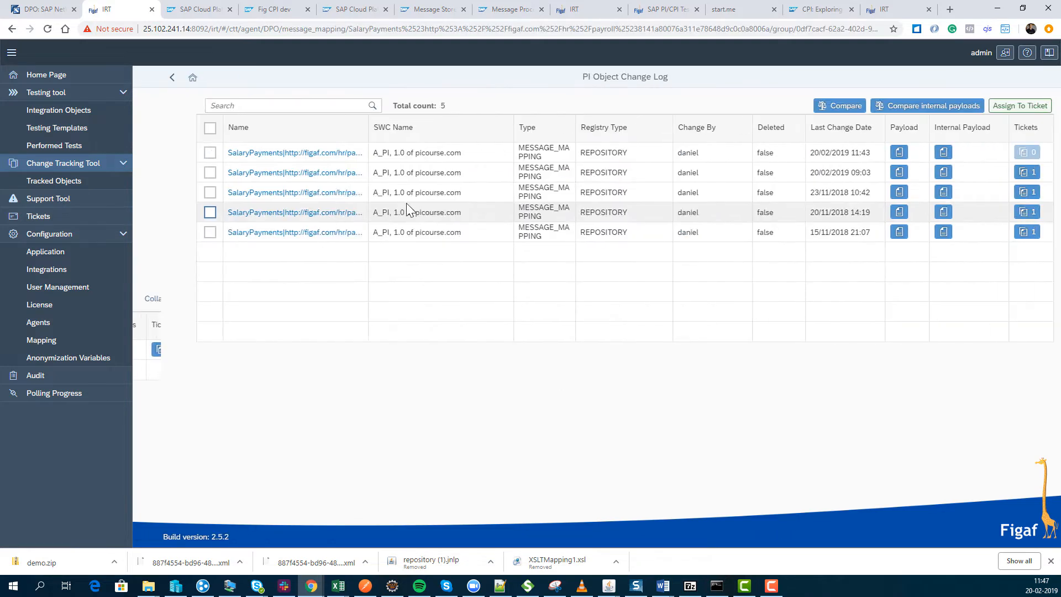
click(182, 172)
click(181, 153)
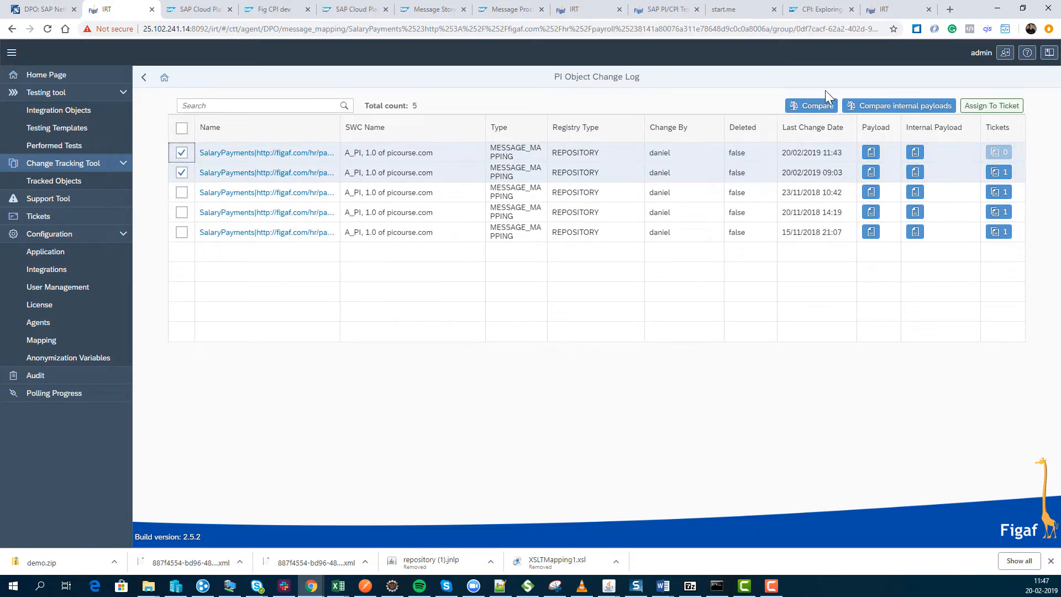
click(811, 106)
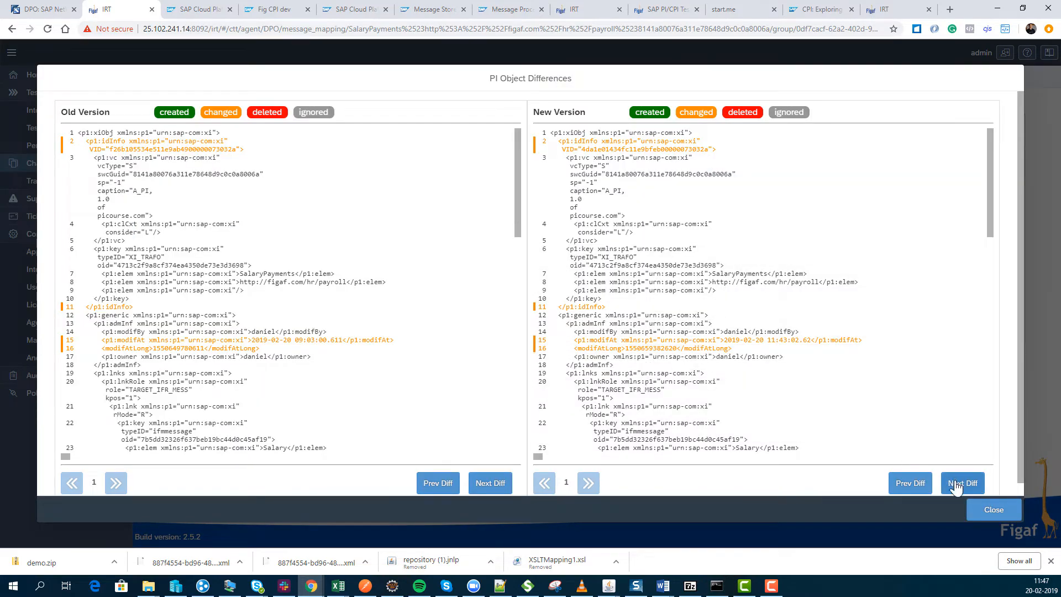
click(990, 510)
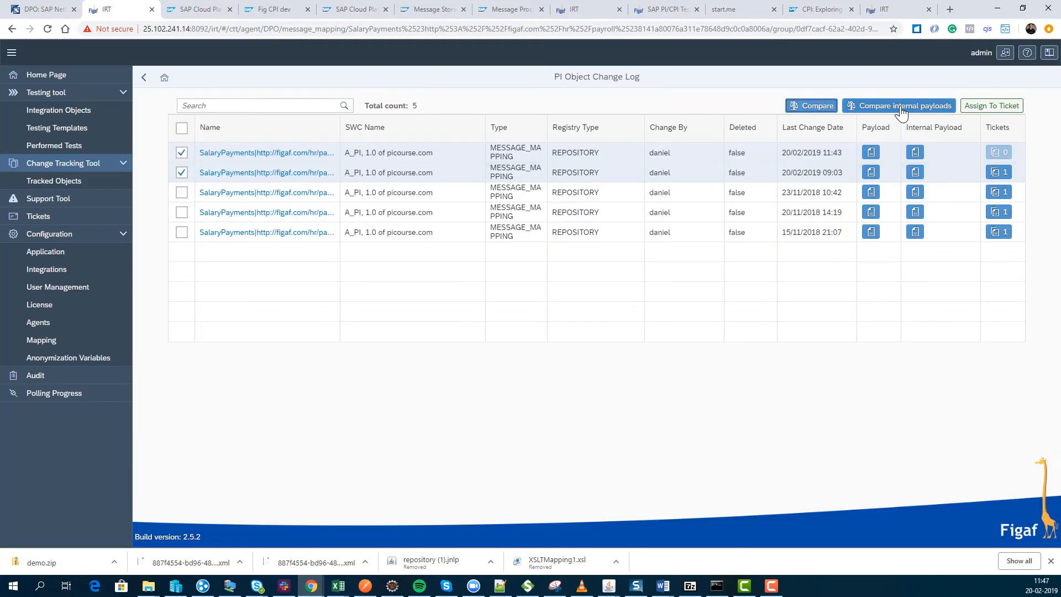
Compare the internal payloads of the two selected SalaryPayments versions and examine the first difference in both.
click(901, 109)
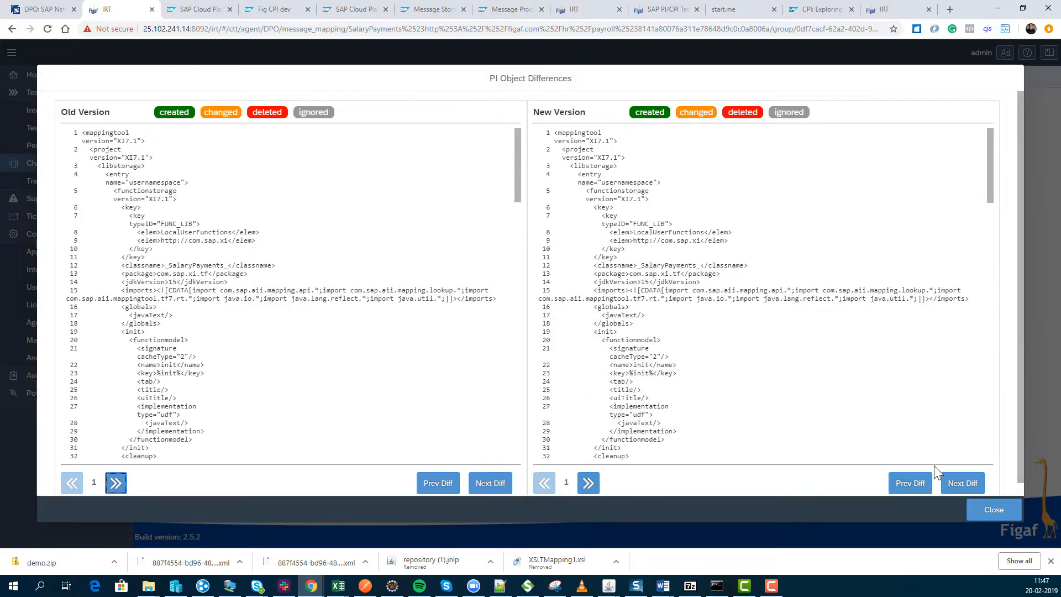
click(963, 483)
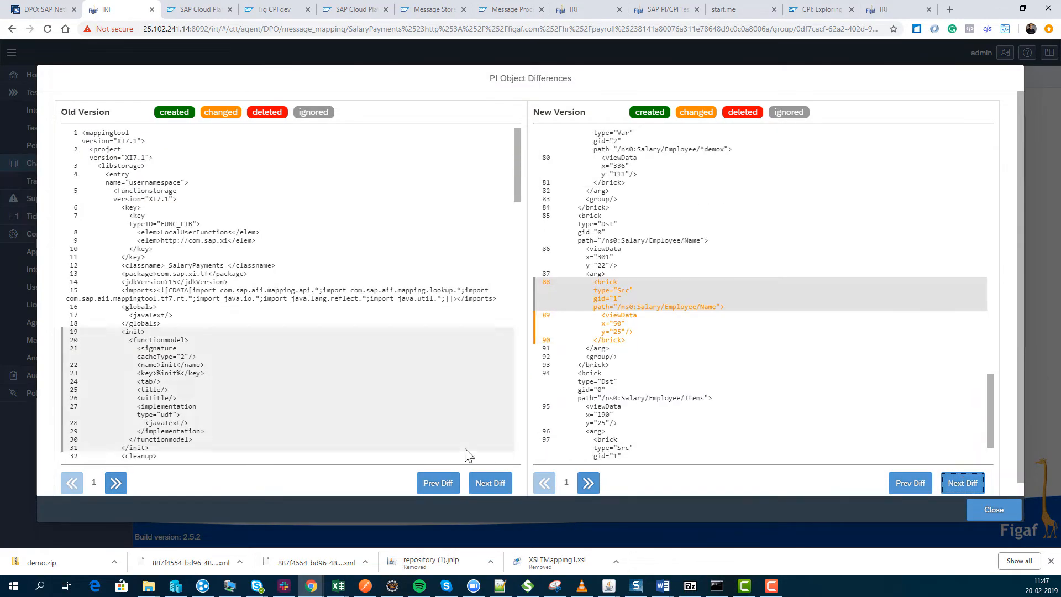
click(496, 488)
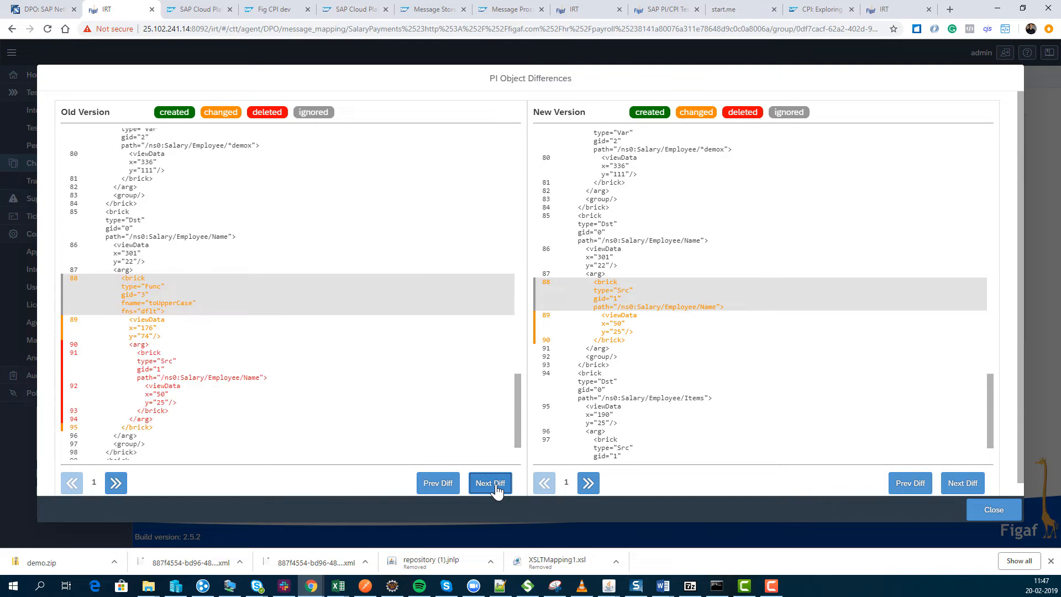
click(496, 488)
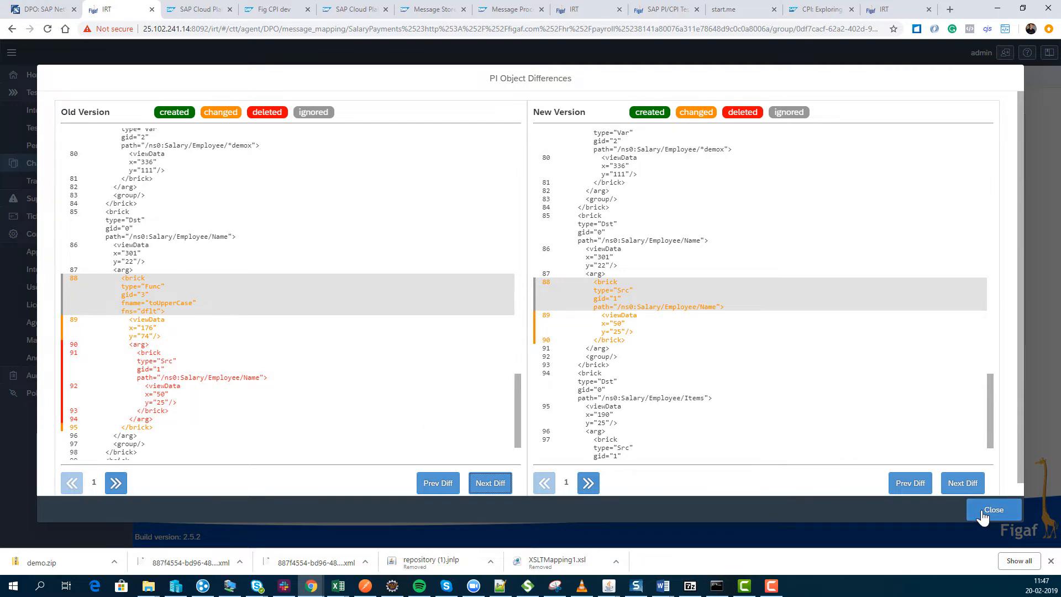
click(983, 517)
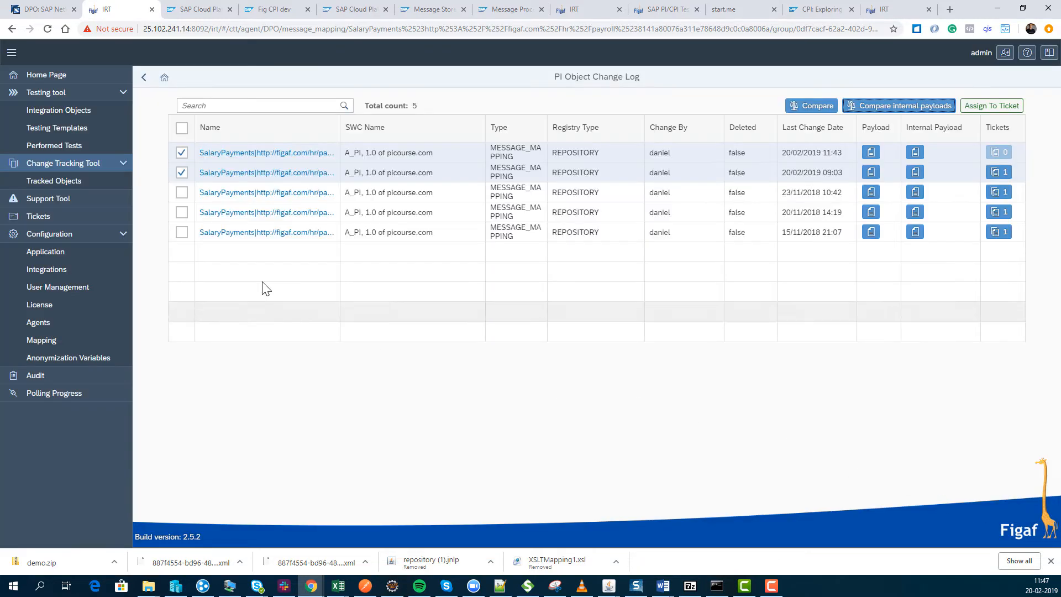
Attach only the 20/02/2019 11:43 version of SalaryPayments to the existing ticket HR fix3 (SCR557).
click(182, 172)
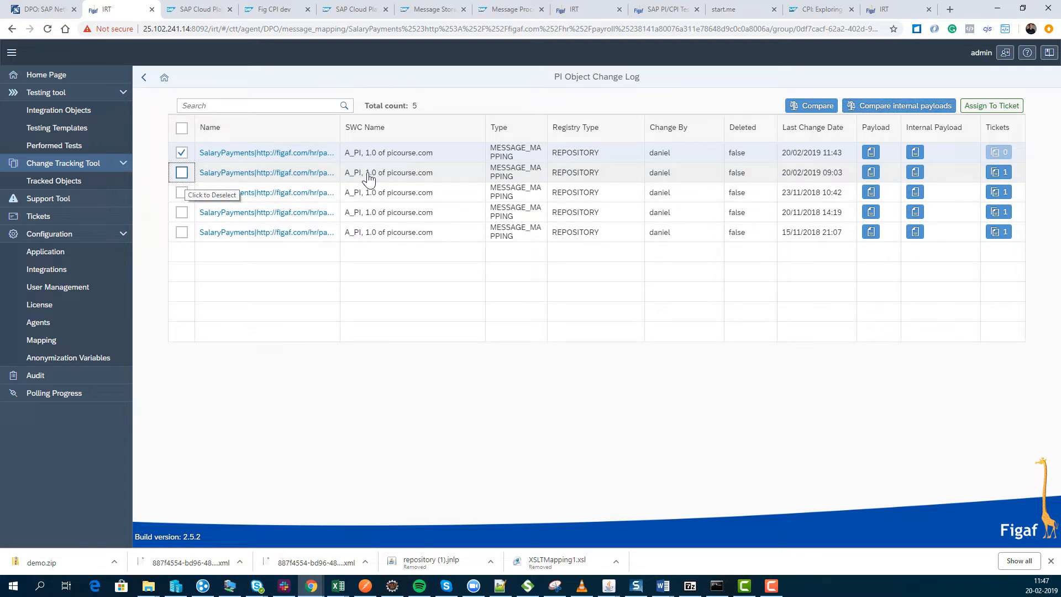
click(1017, 116)
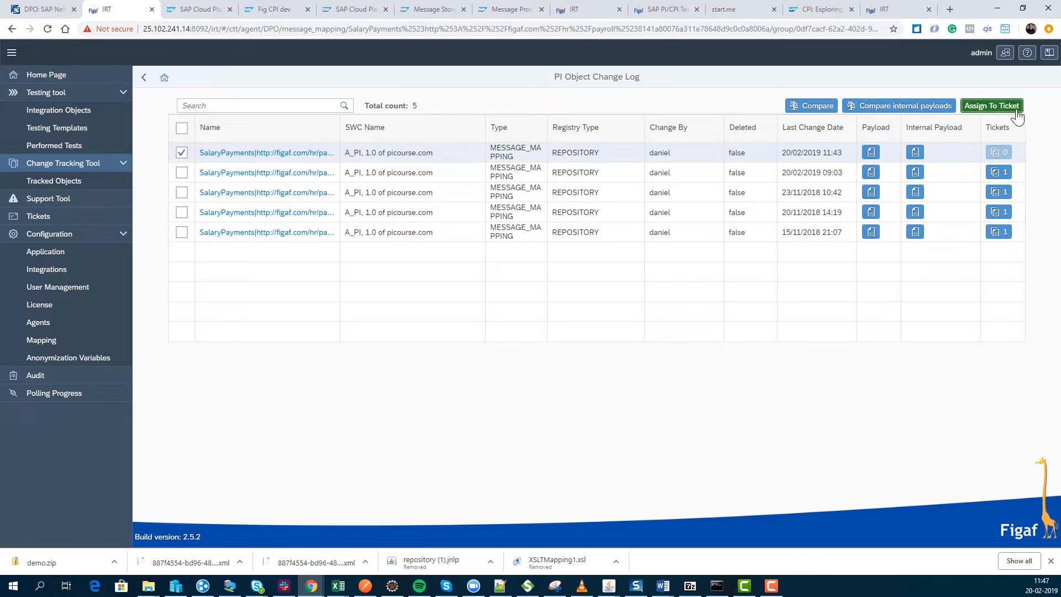
click(428, 228)
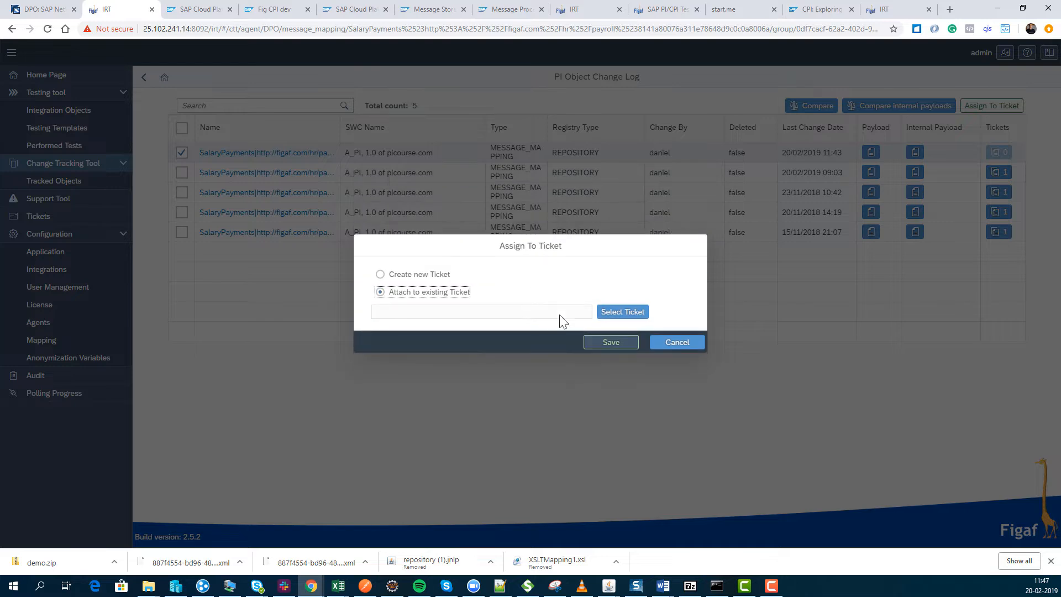
click(643, 311)
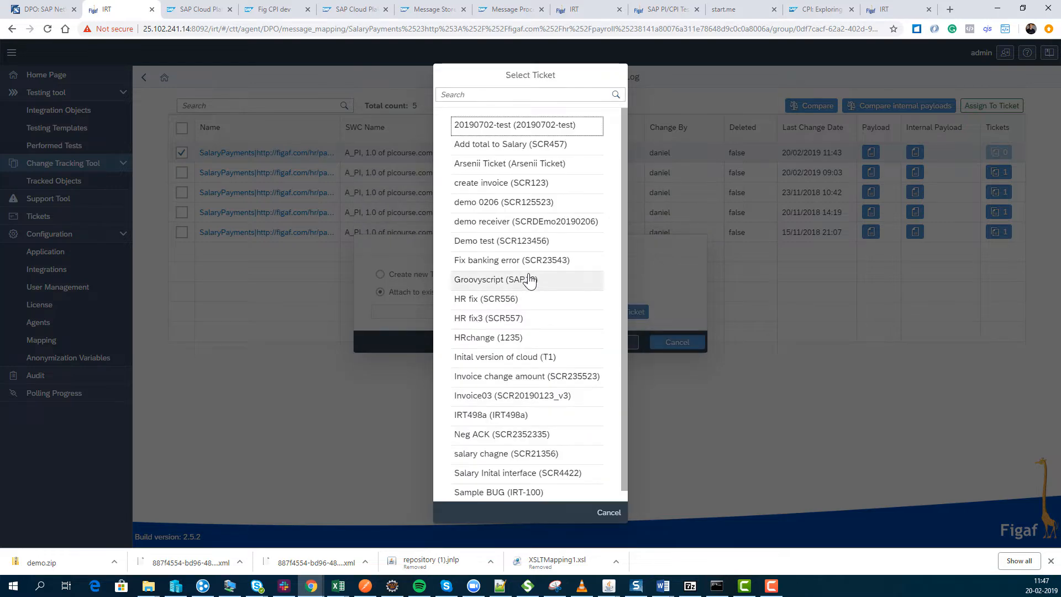
key(Return)
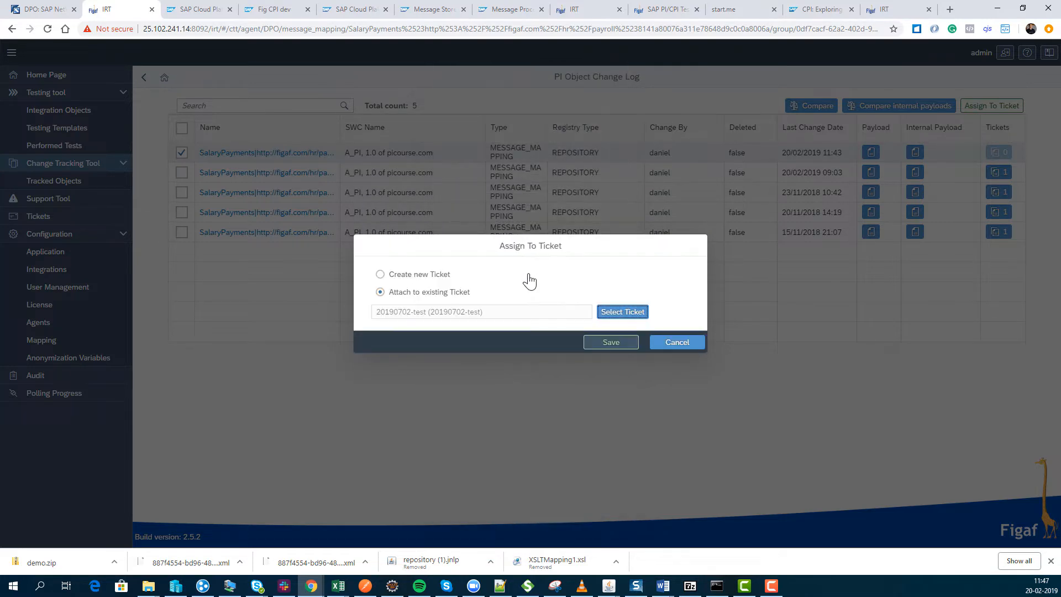
click(636, 313)
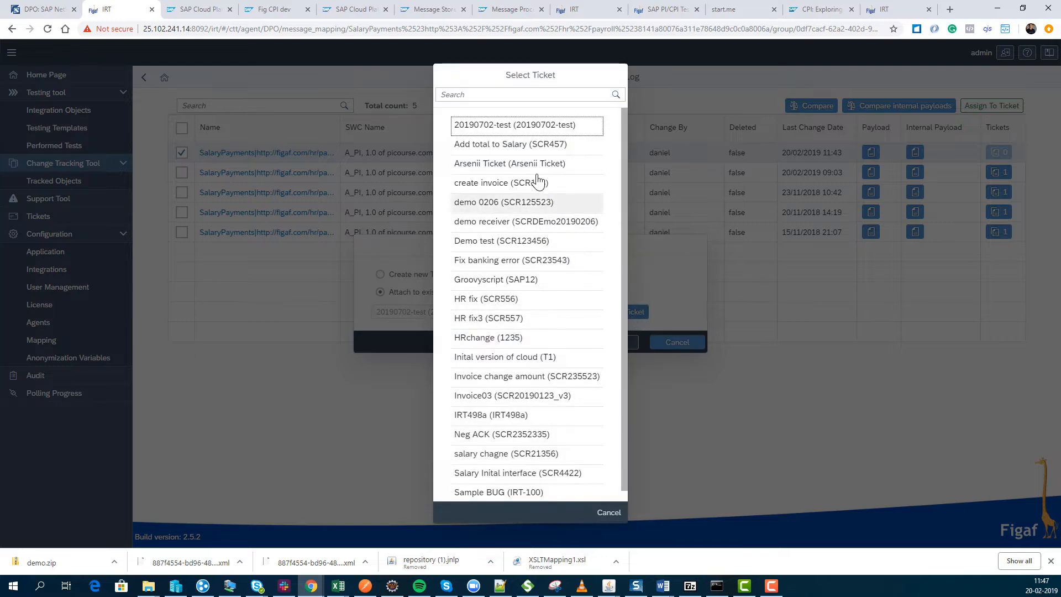
click(493, 94)
text(scr557)
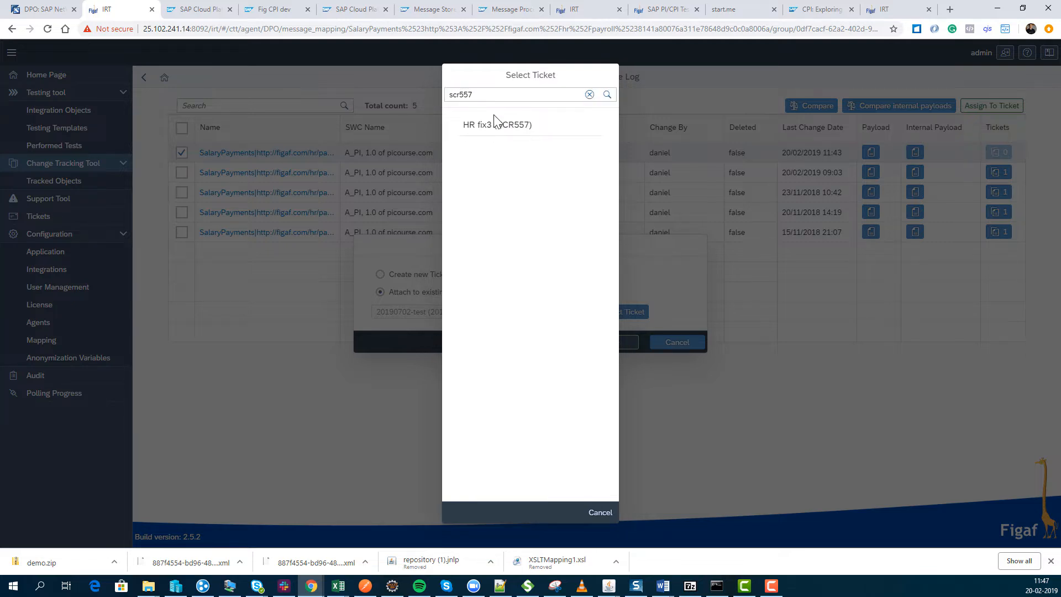
click(496, 125)
click(613, 333)
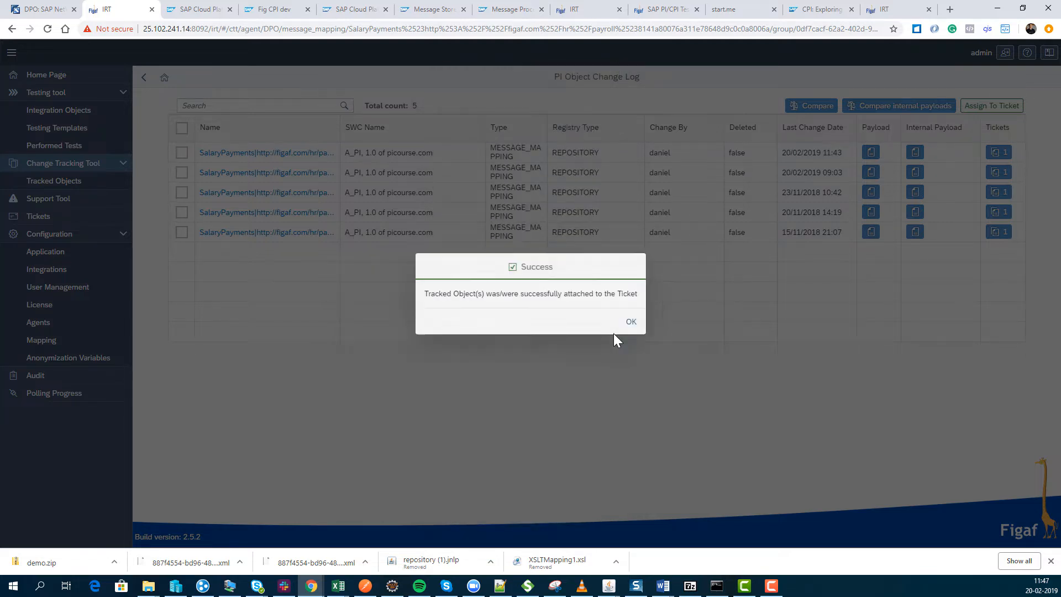
click(631, 326)
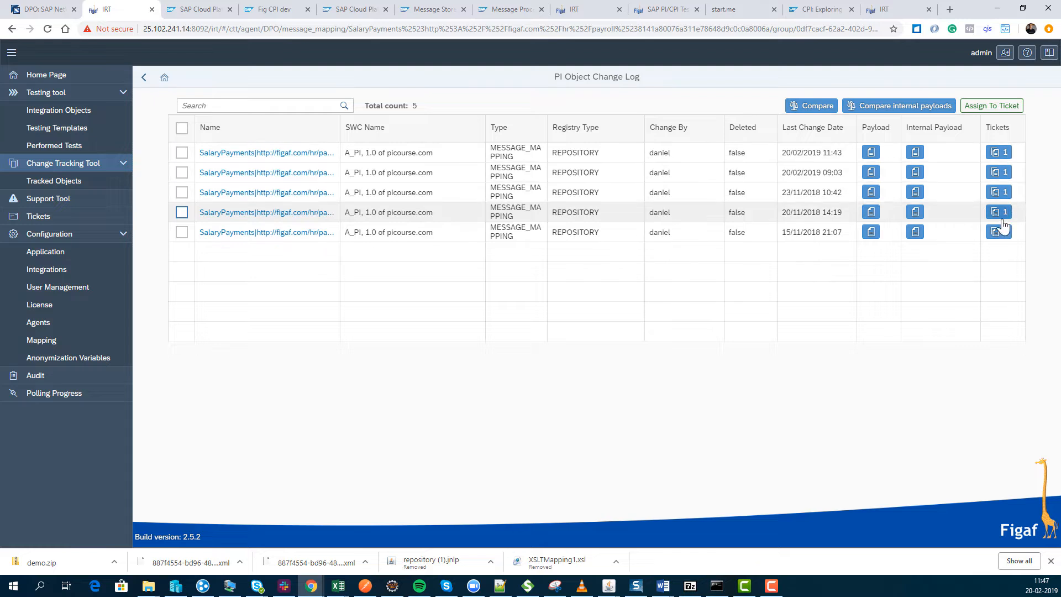
Open ticket HR fix3 from the 20/02/2019 11:43 version and assign the three recommended HR FigafSalary_Out test cases to it.
click(1008, 154)
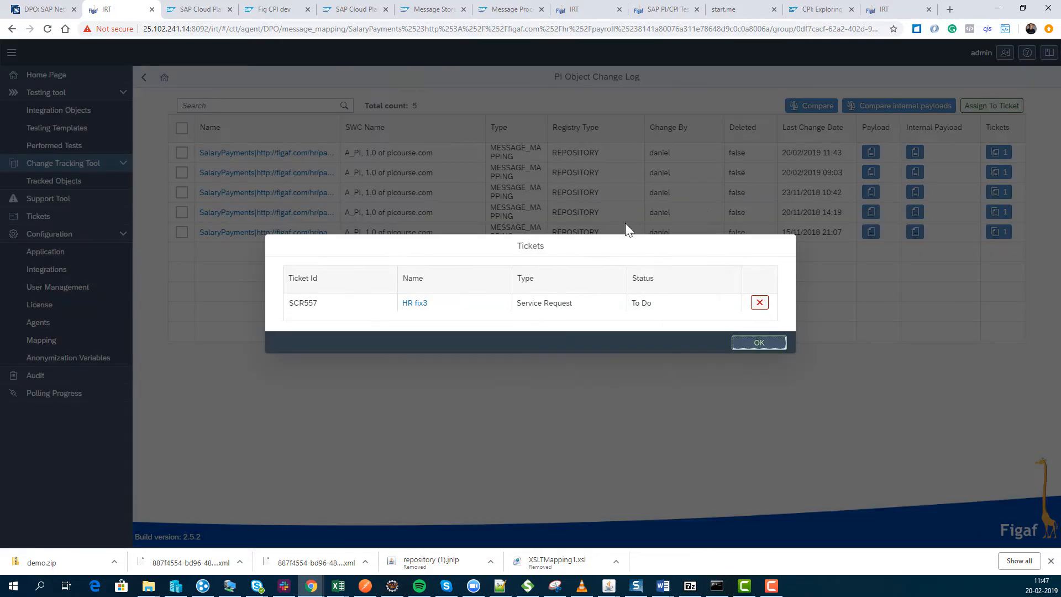
click(405, 307)
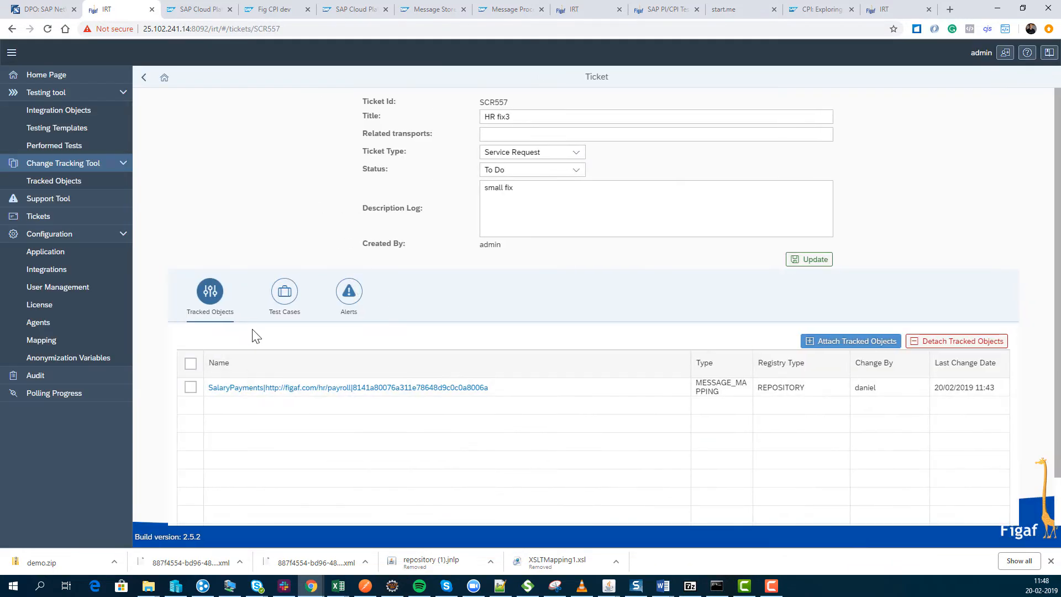
click(270, 291)
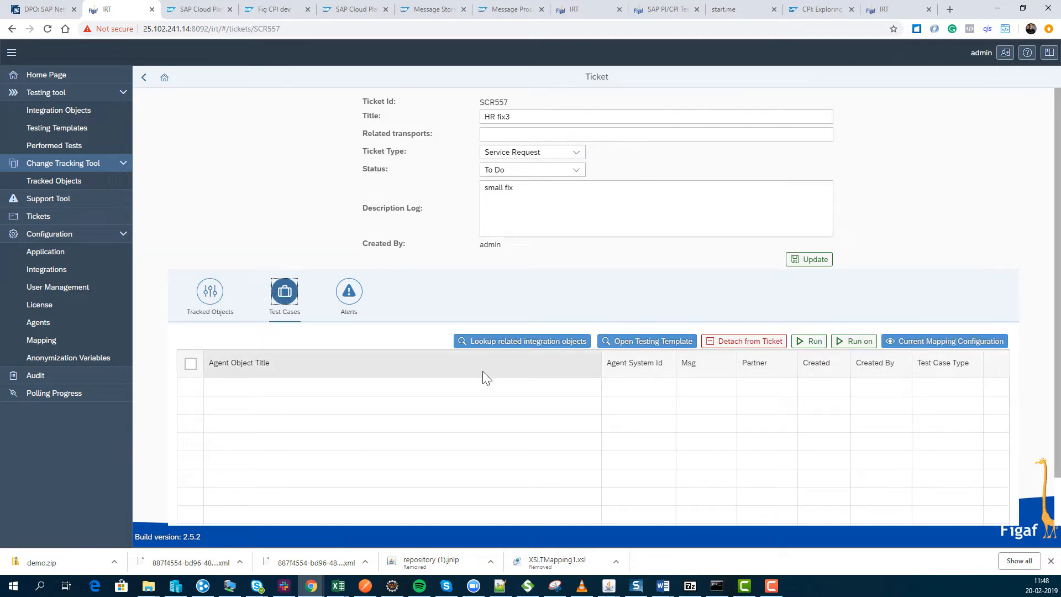
click(519, 345)
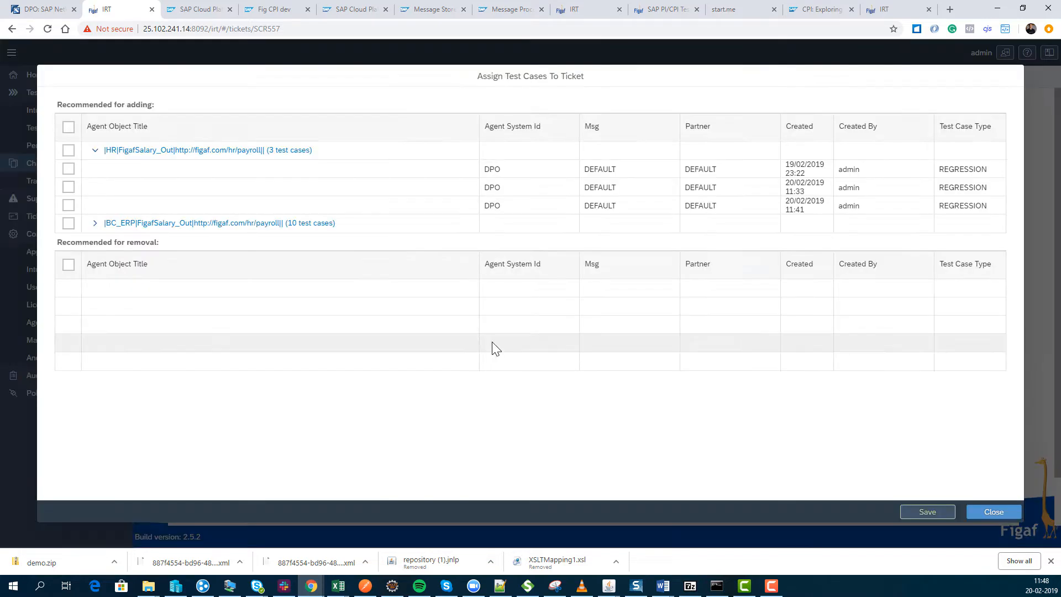
click(68, 169)
click(68, 187)
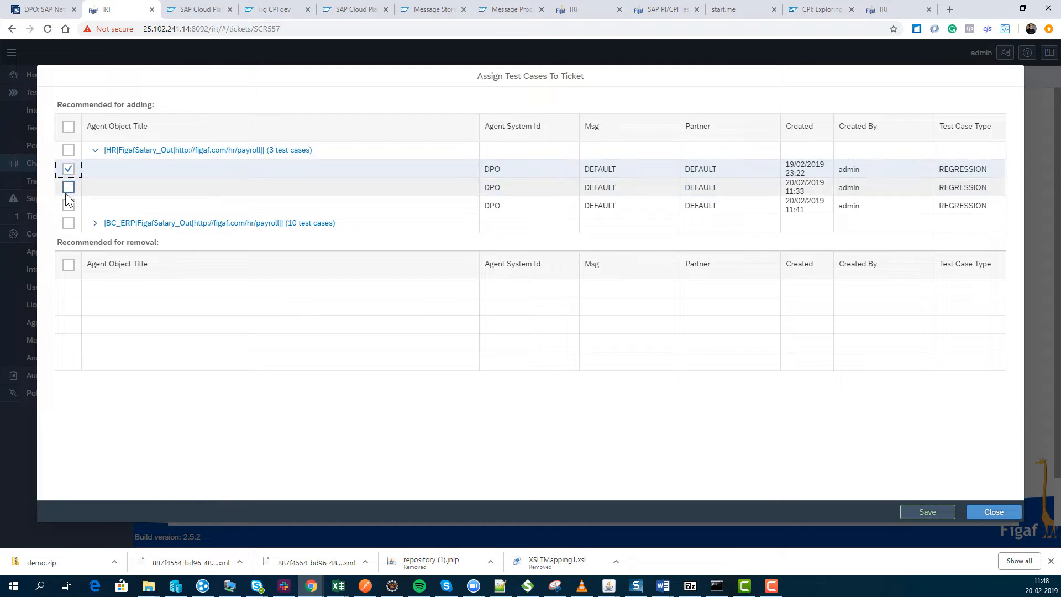
click(68, 205)
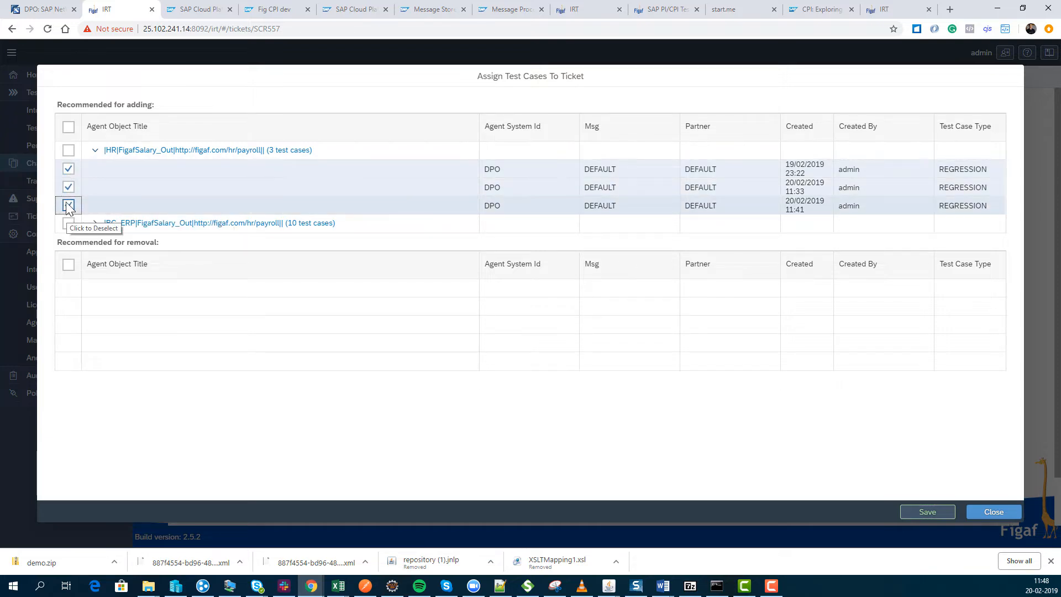
click(920, 513)
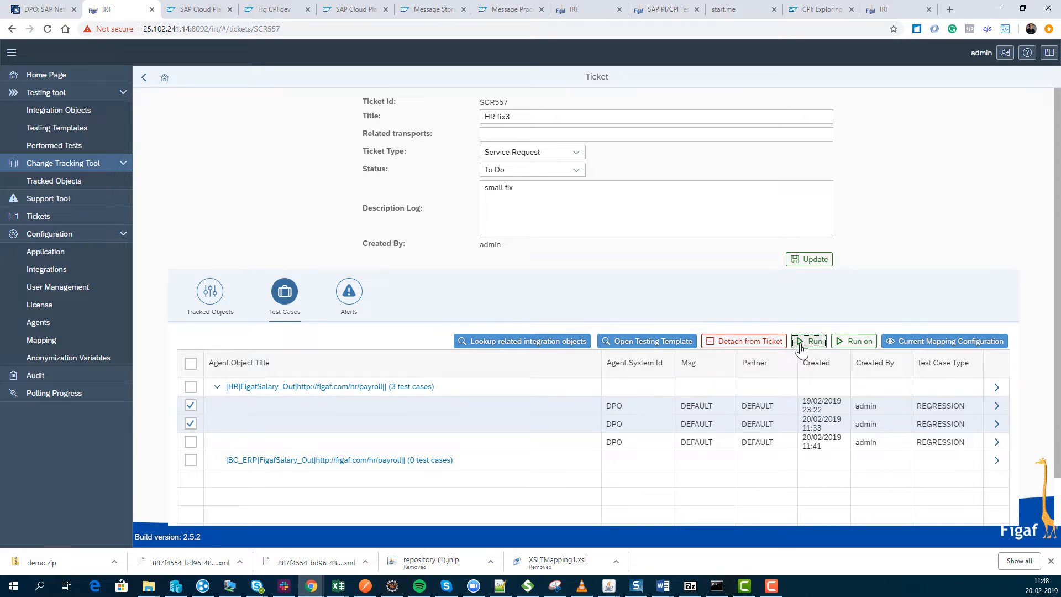
Run the test cases created 19/02/2019 23:22 and 20/02/2019 11:33, and open the refreshed last results of the ticket's testing template.
click(776, 339)
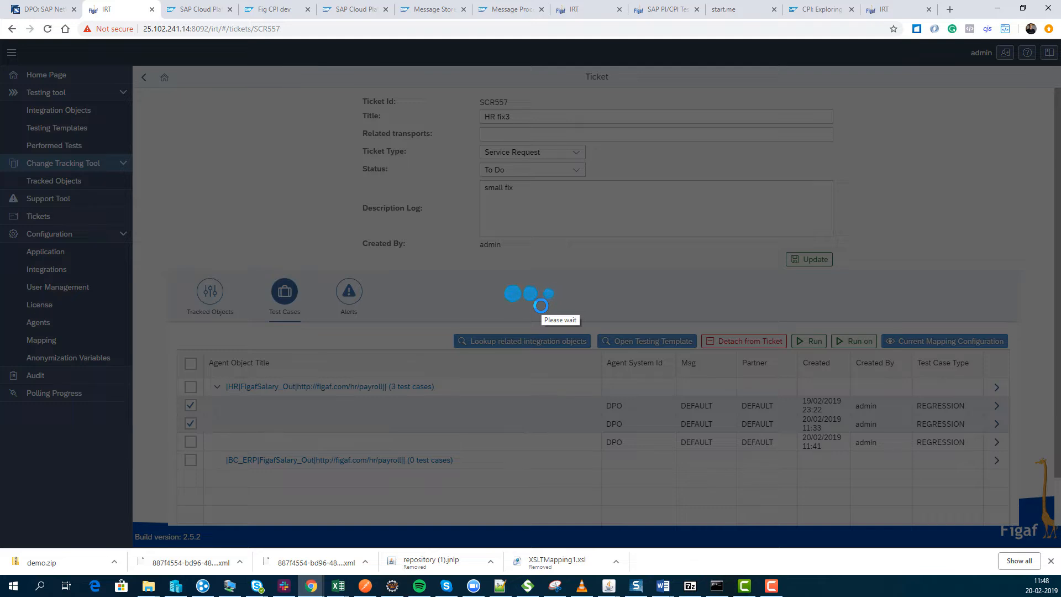
click(607, 323)
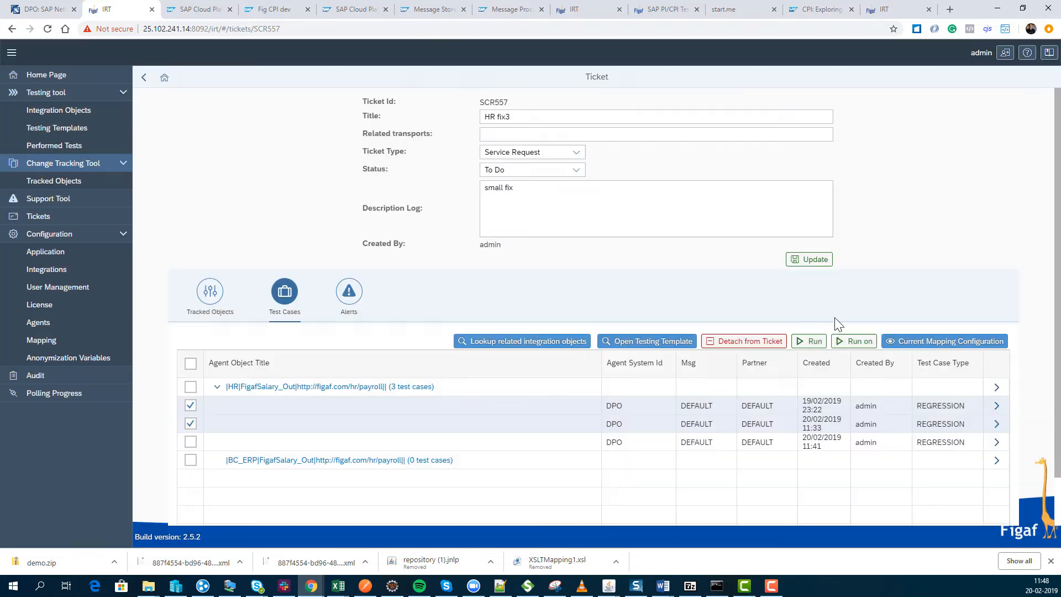
click(673, 345)
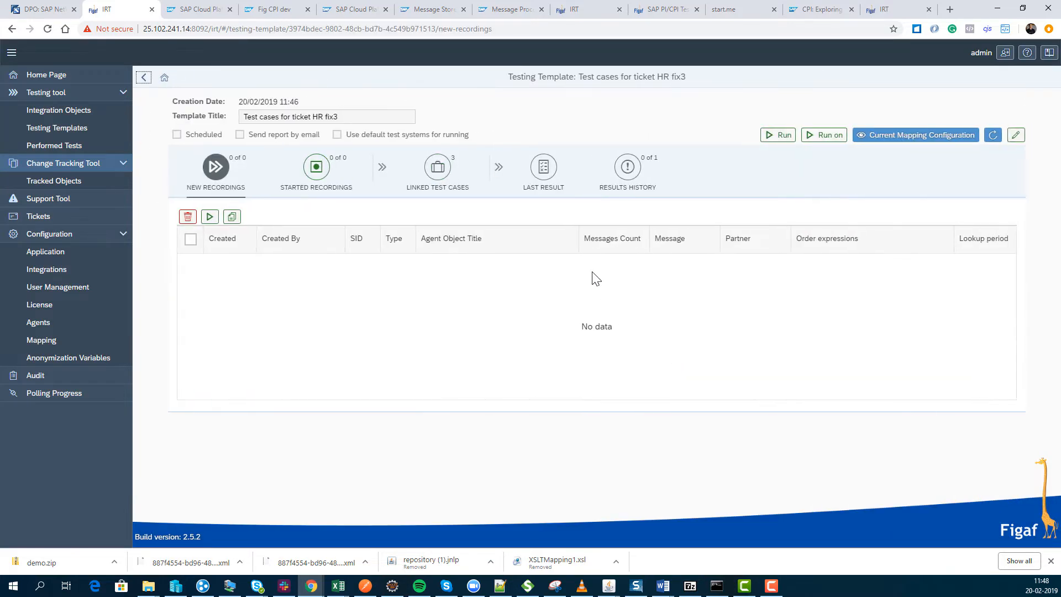
click(544, 168)
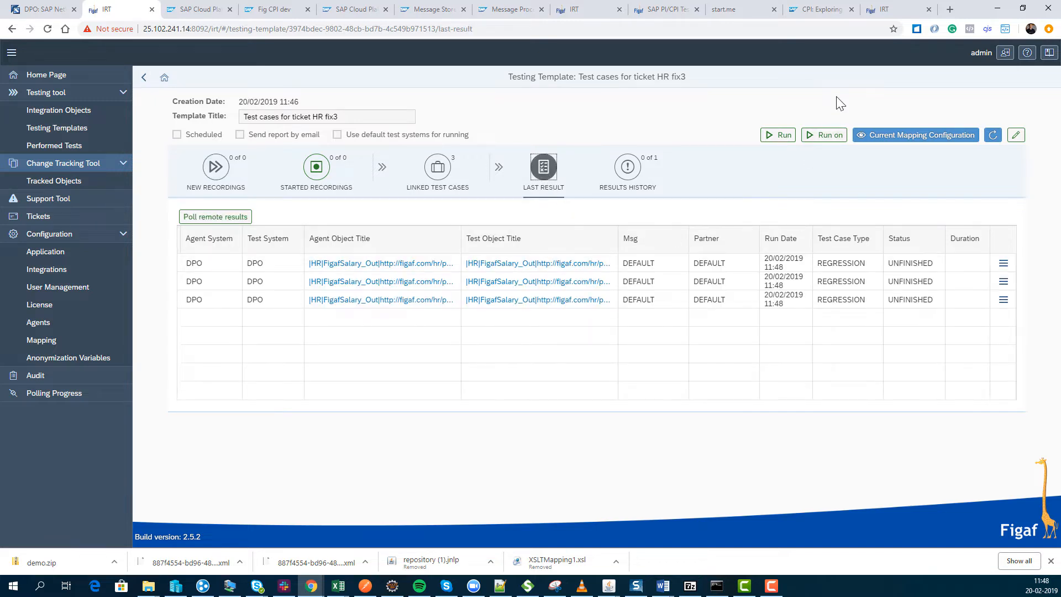
click(993, 137)
View the test run details of individual FigafSalary_Out test cases and refresh their message statuses.
click(1004, 300)
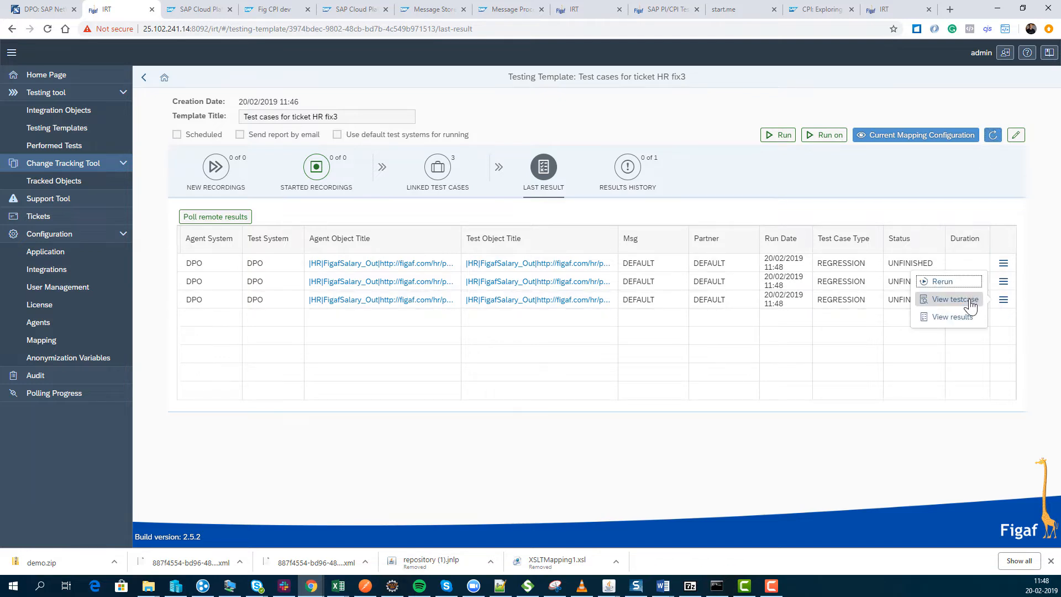
click(952, 317)
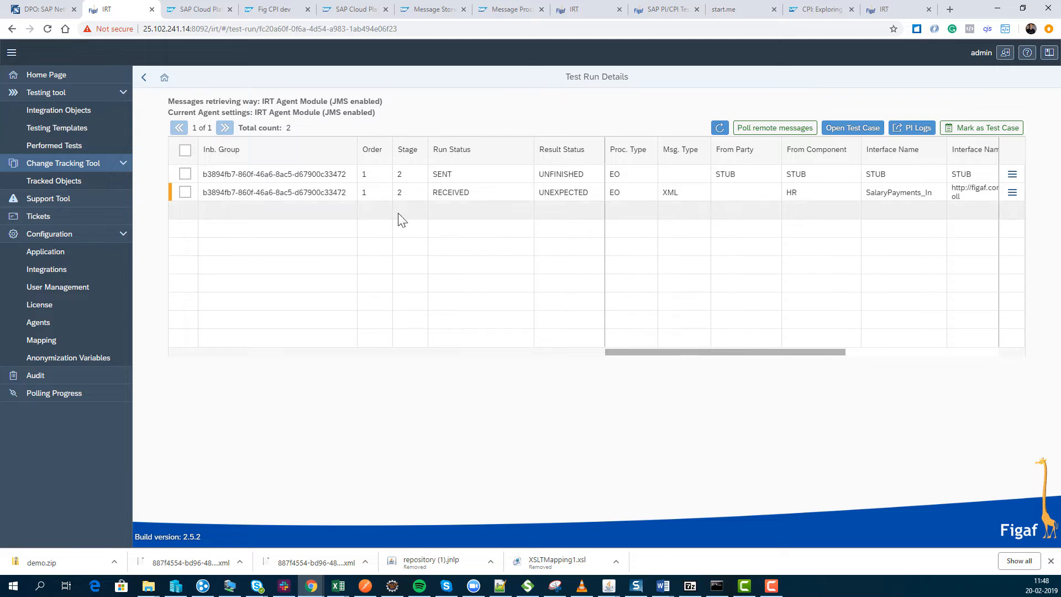
click(143, 78)
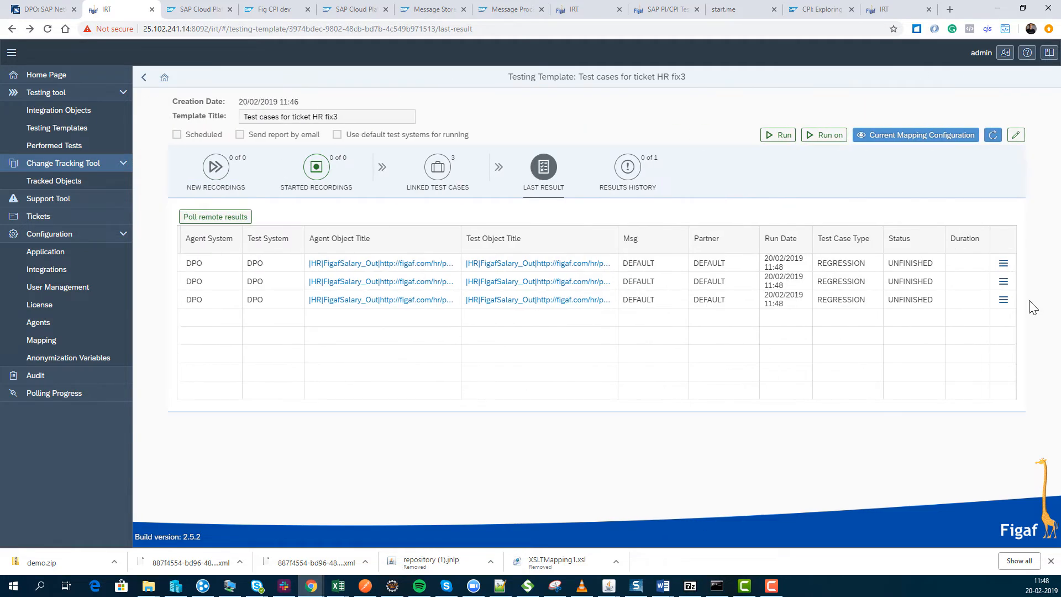
click(1002, 296)
click(940, 303)
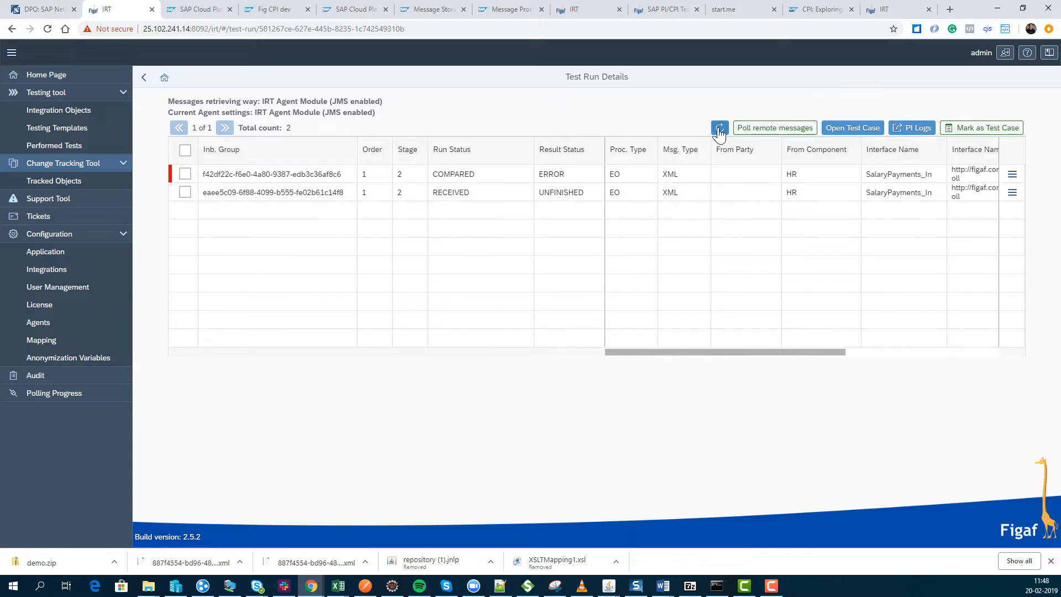
click(719, 130)
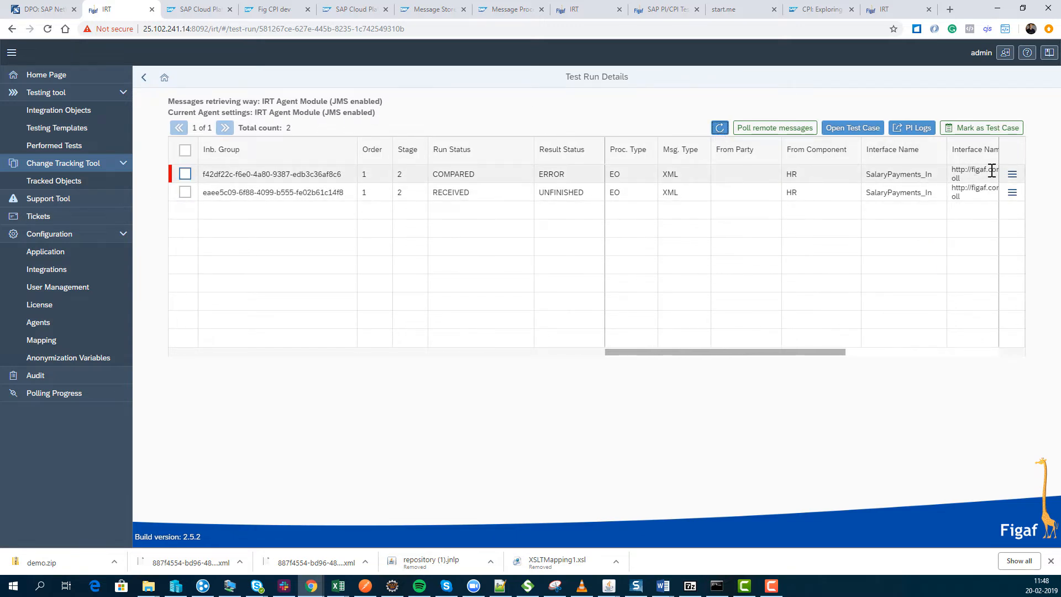
Review the differences of the compared message with the error result and add /Salary/timestamp to the ignore list.
click(1011, 176)
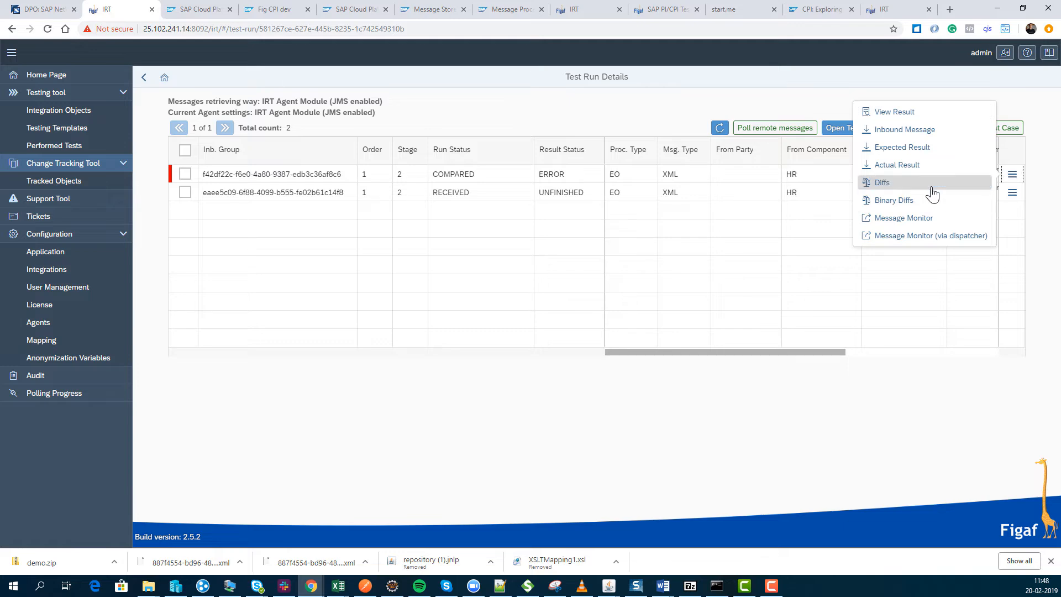
click(880, 181)
click(965, 475)
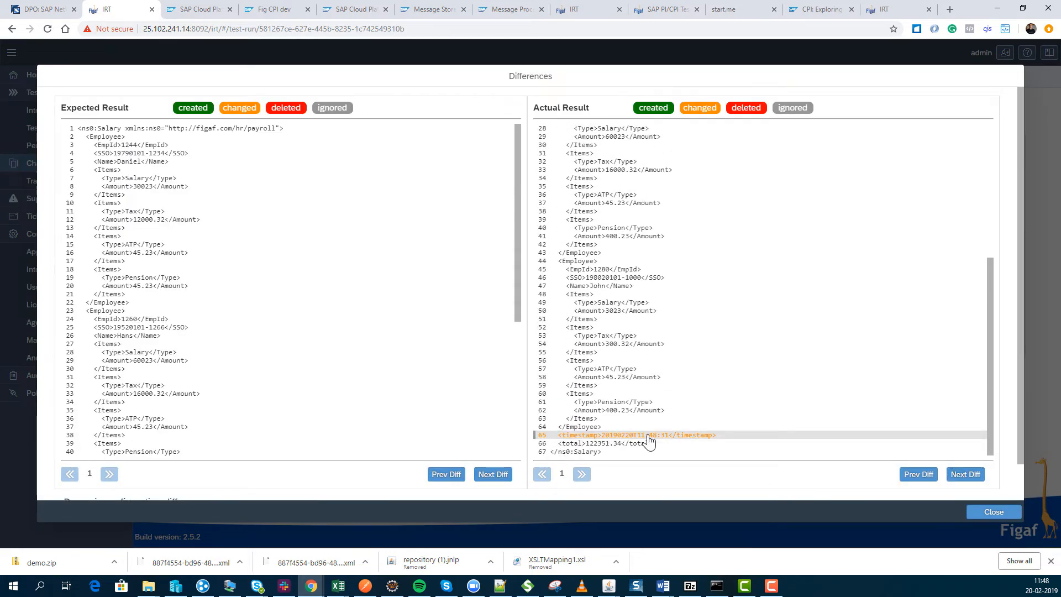
click(648, 437)
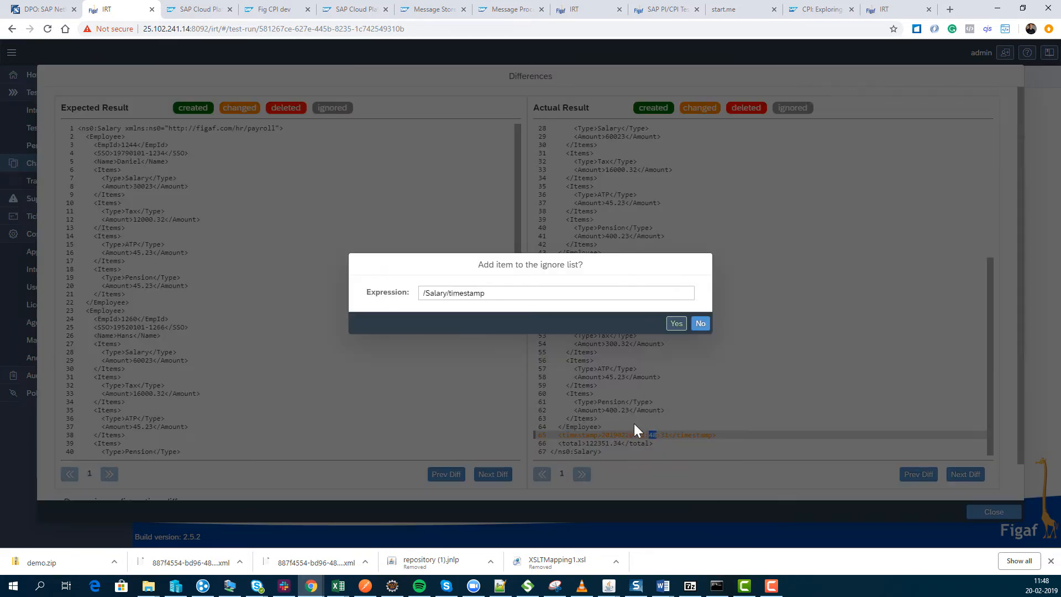
click(674, 325)
click(603, 321)
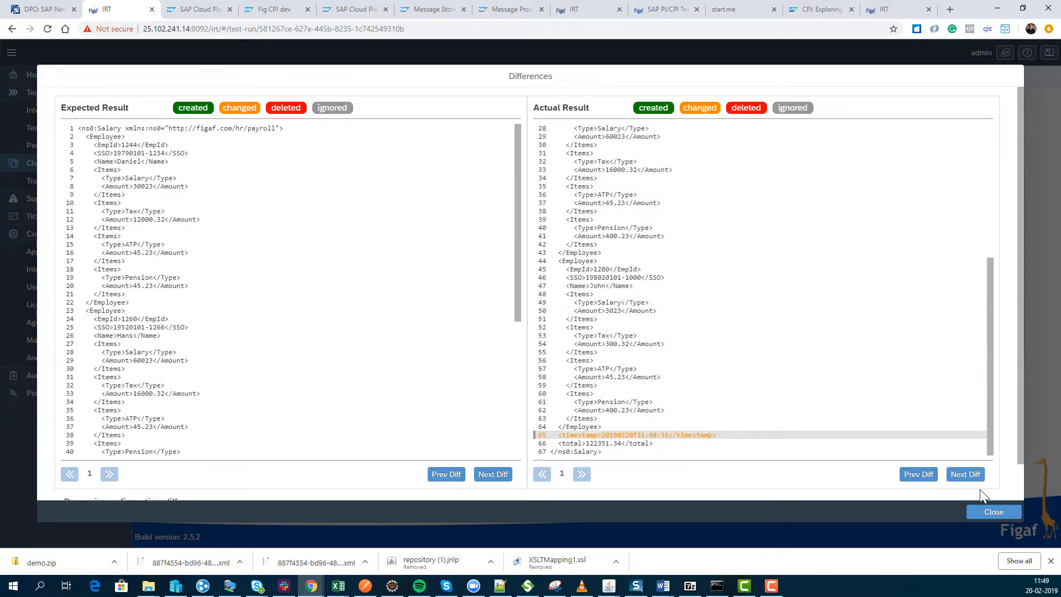
click(983, 514)
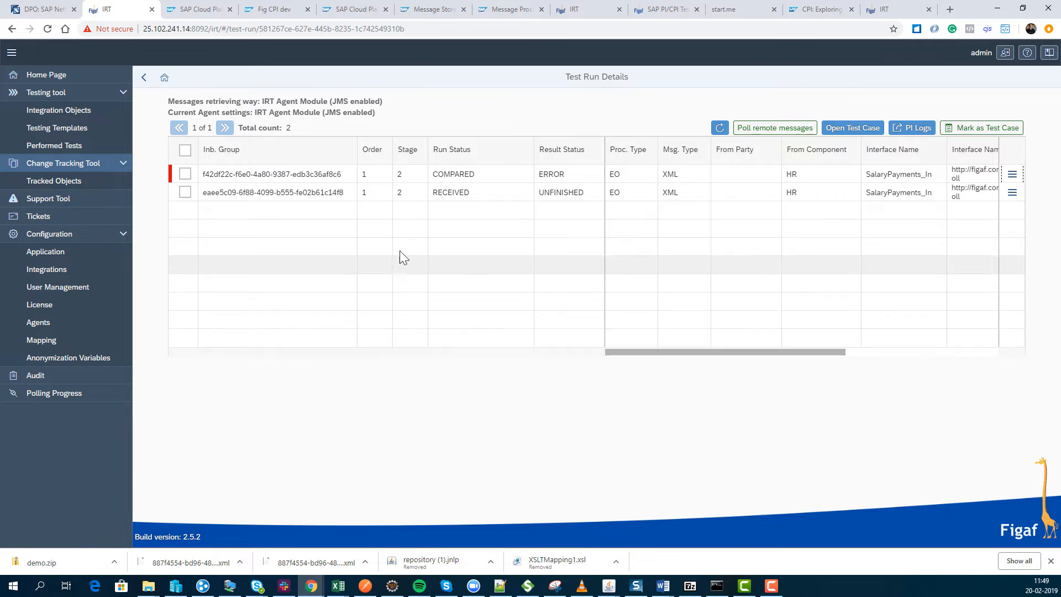
click(143, 78)
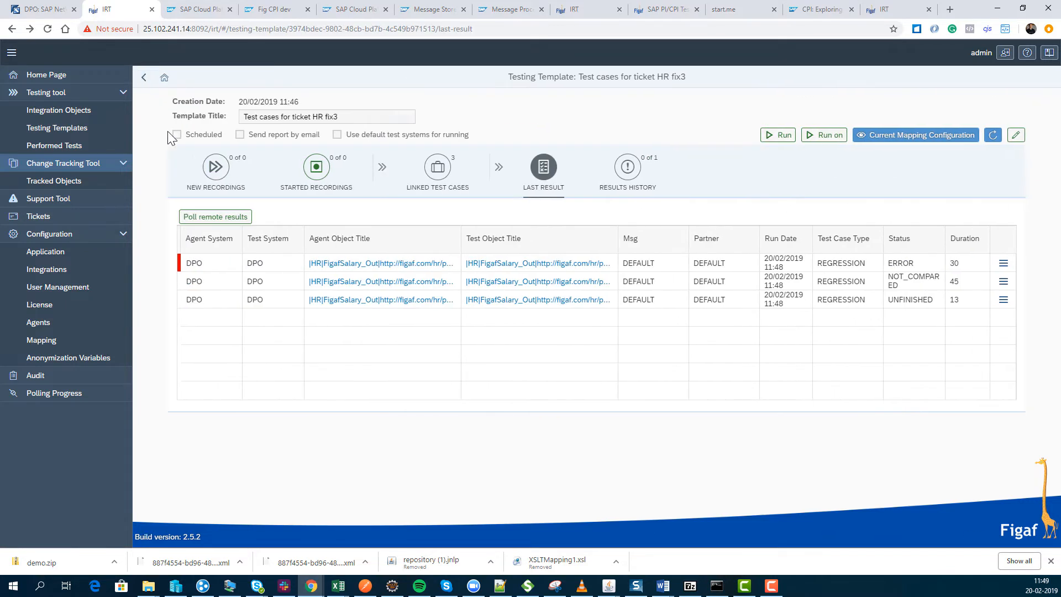
Prepare a recording request for the HR FigafSalary_Out integration object with messages count 2 and message hrdemo.
click(56, 110)
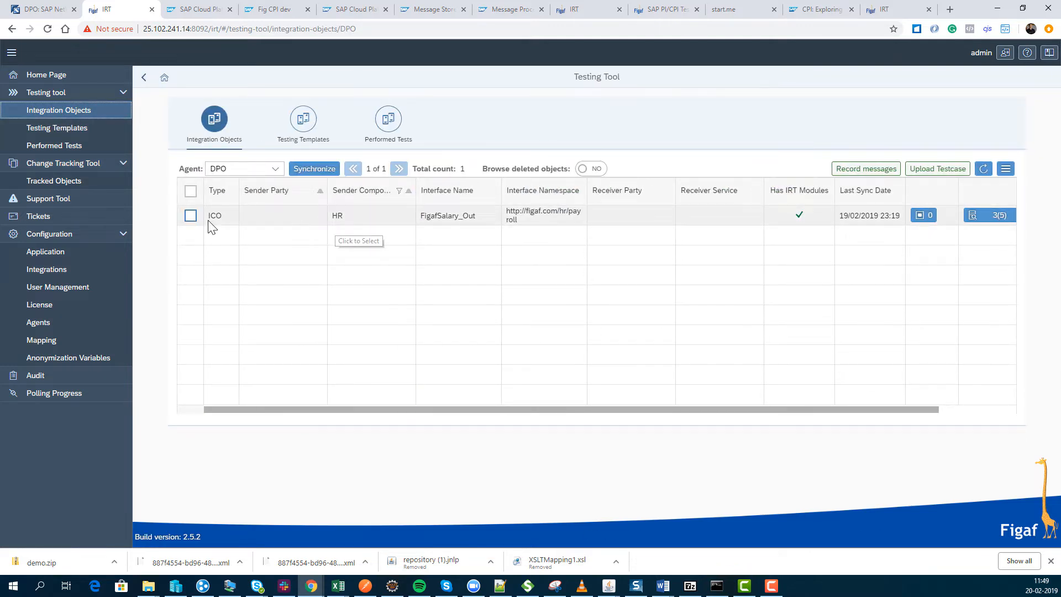
click(194, 216)
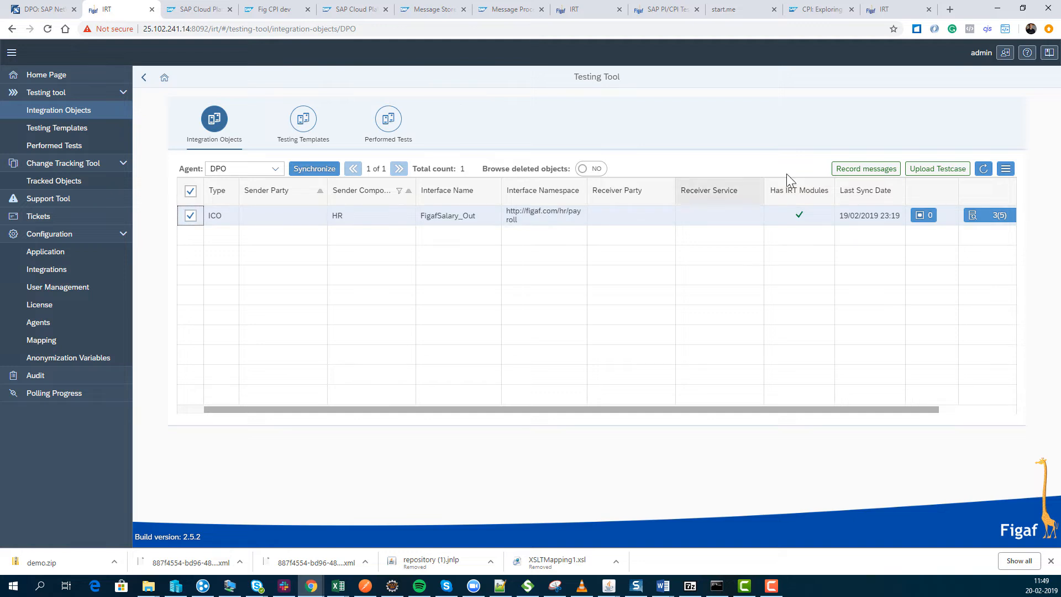
click(864, 171)
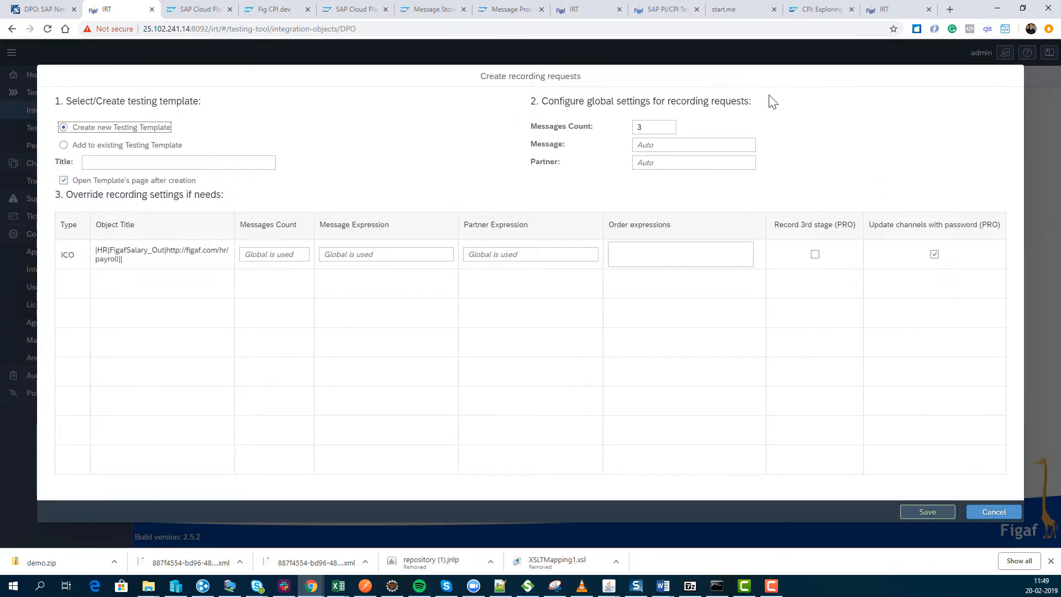
click(657, 128)
key(BackSpace)
text(2)
click(659, 144)
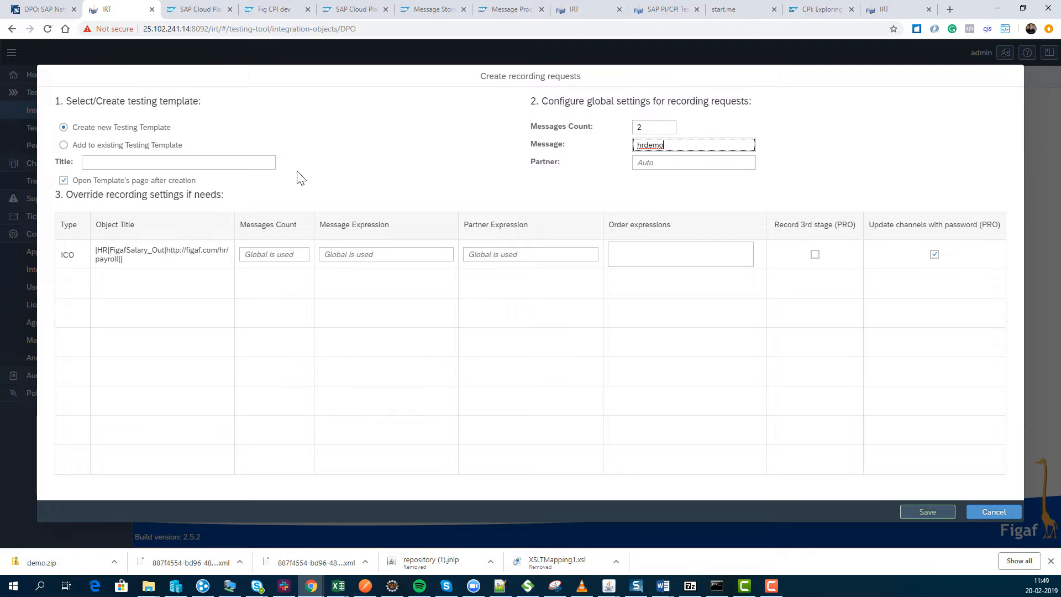
Add the recording request to the existing testing template HR and save it.
click(140, 146)
click(268, 163)
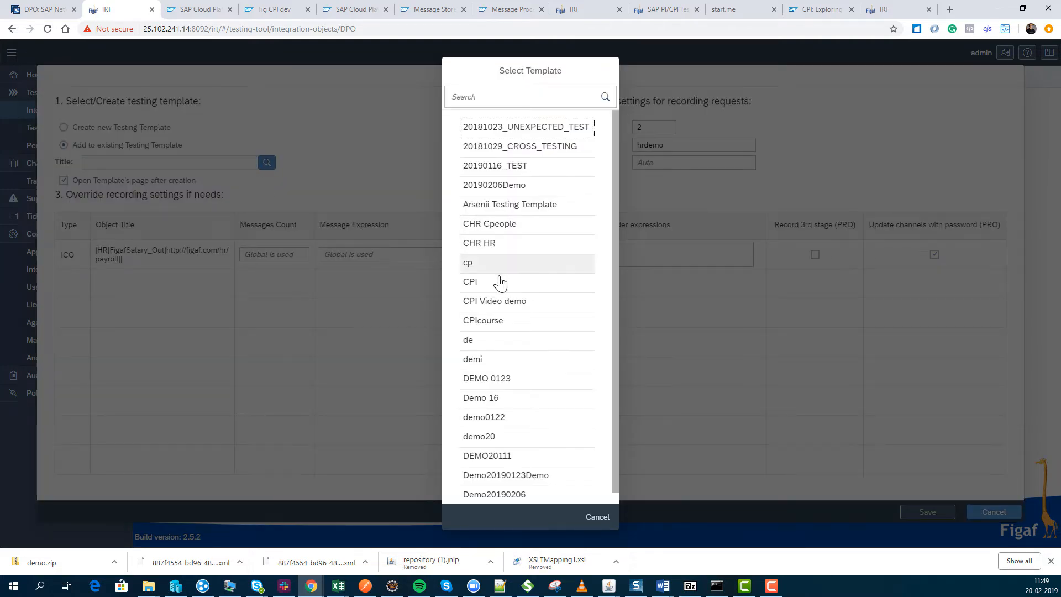
scroll(515, 420, down, 3)
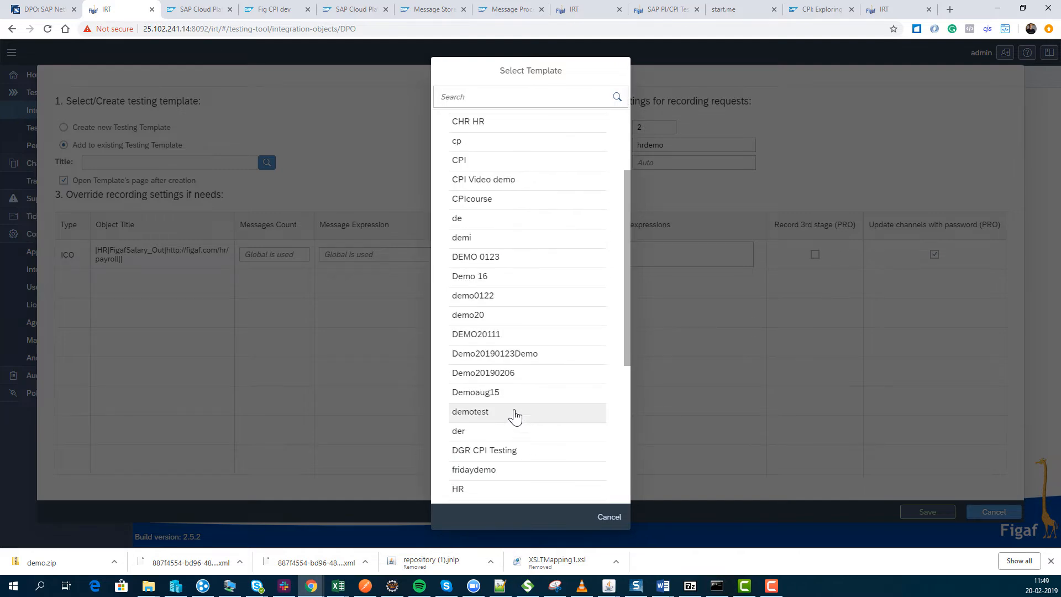
click(488, 439)
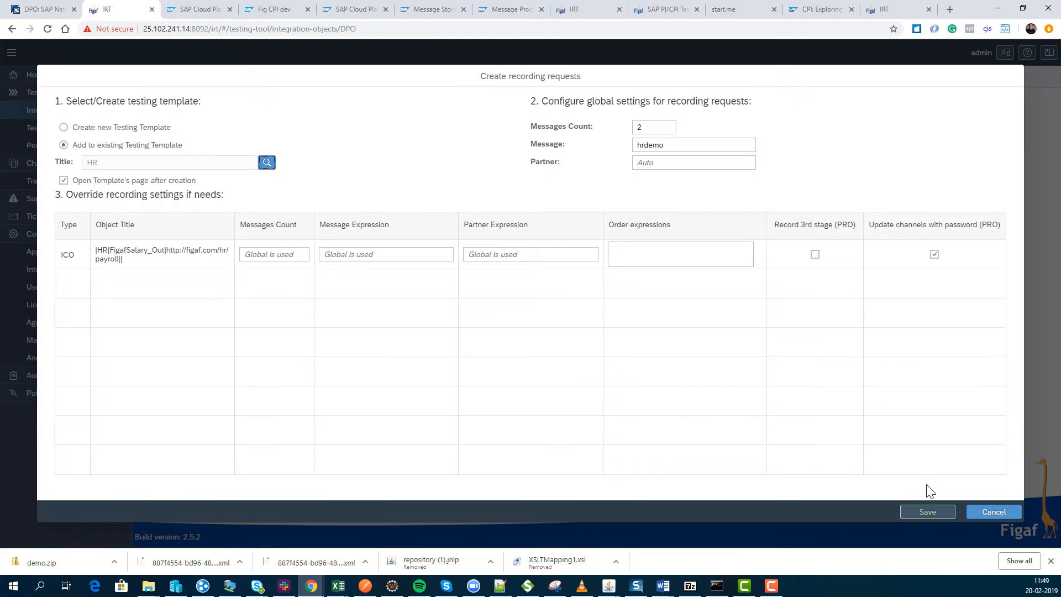
click(923, 513)
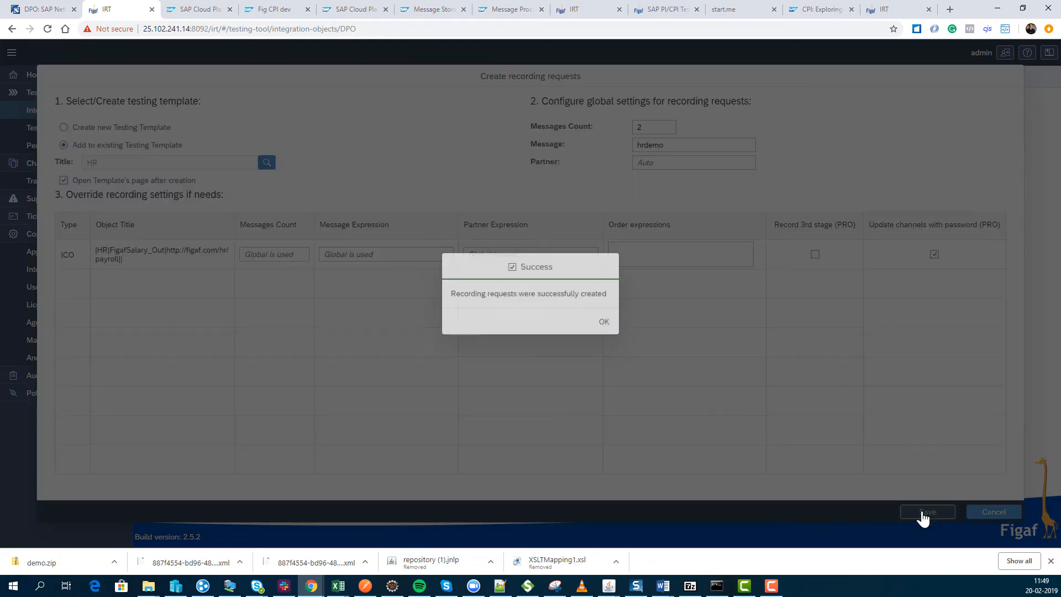
click(604, 322)
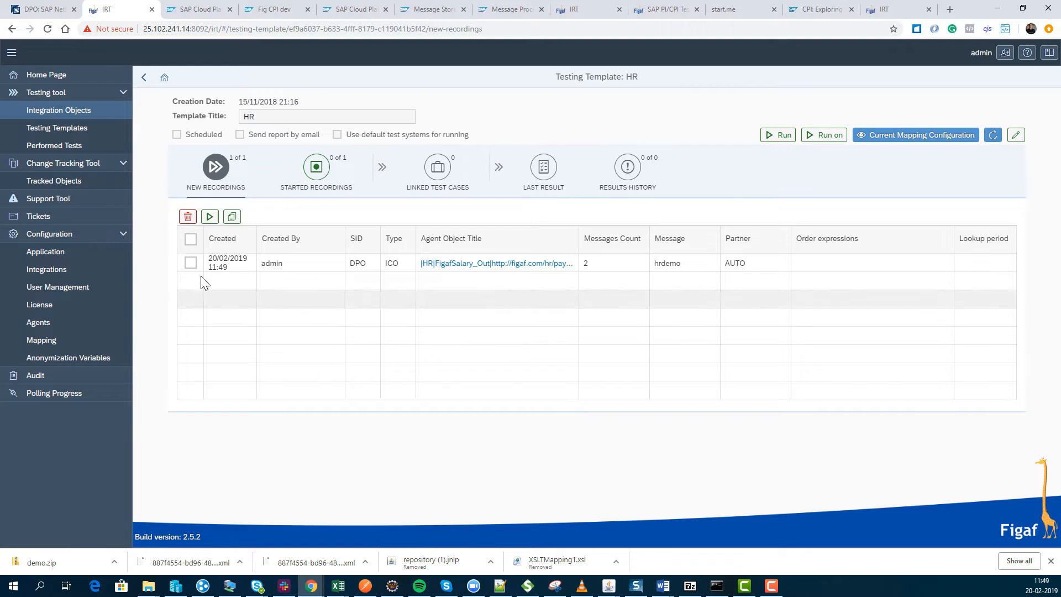
Start the new hrdemo recording in the HR template and open the started recordings.
click(190, 263)
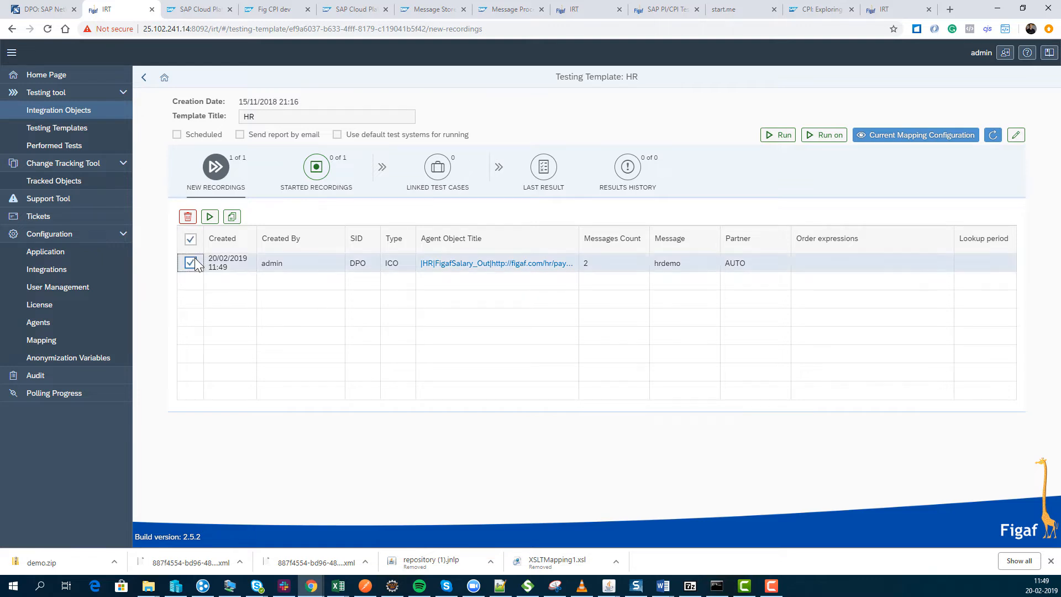
click(211, 217)
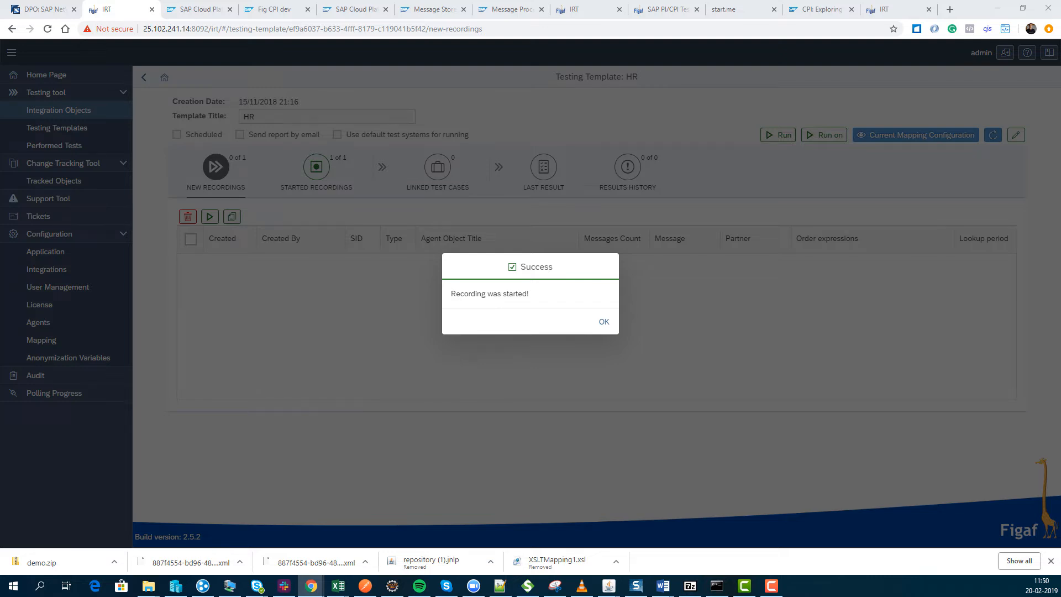
click(604, 322)
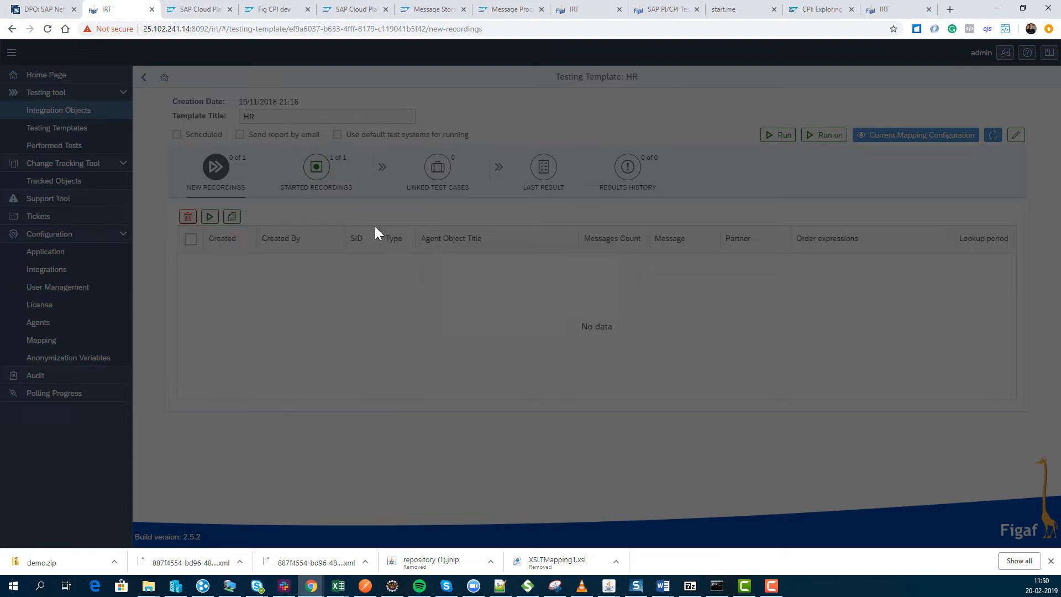
click(316, 167)
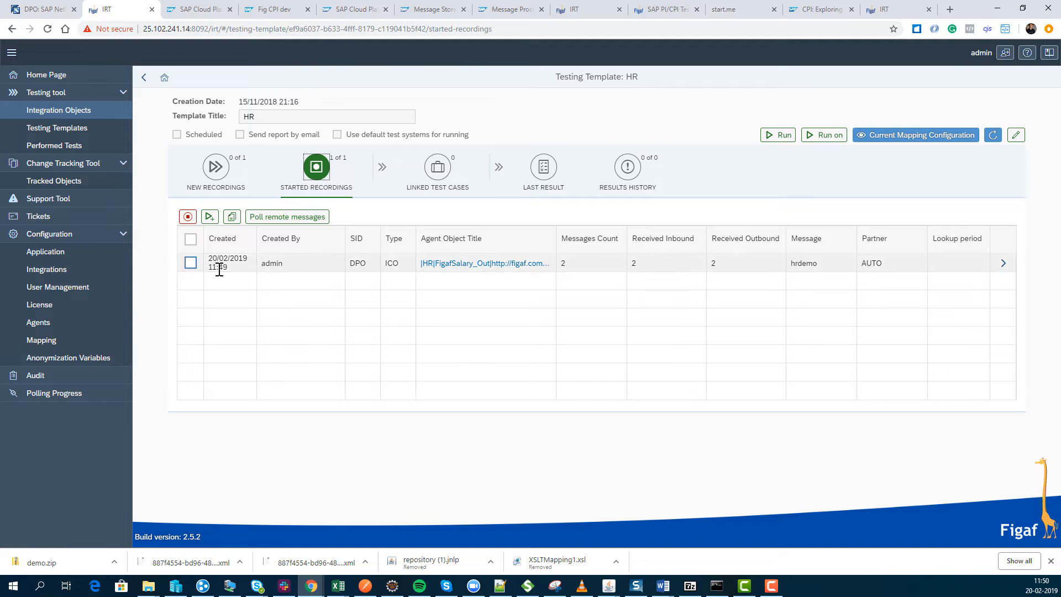
View the agent test cases of the FigafSalary_Out object and the messages captured by the started recording.
click(453, 266)
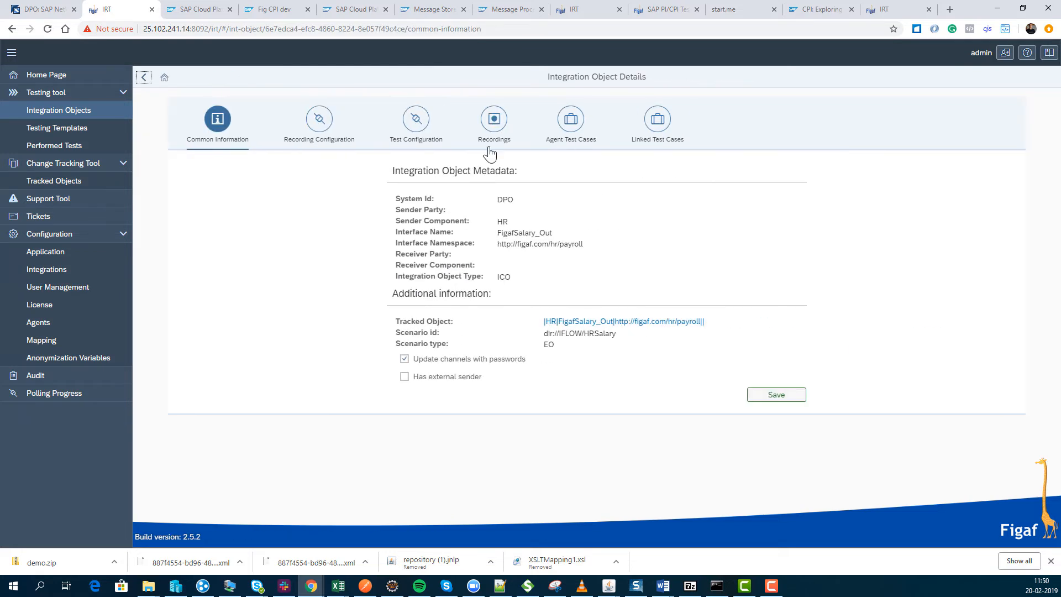
click(570, 123)
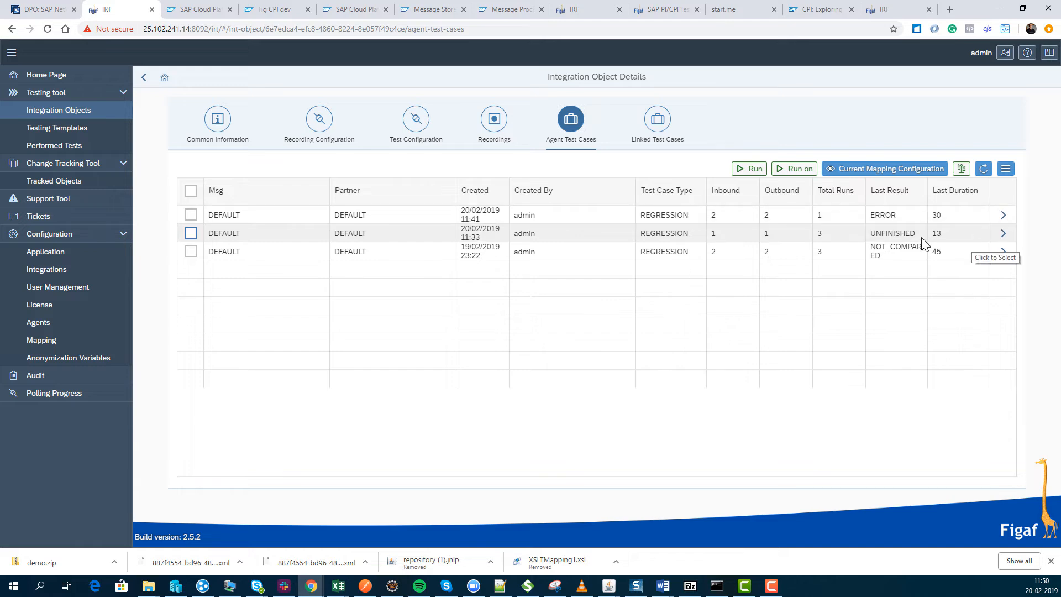
click(144, 78)
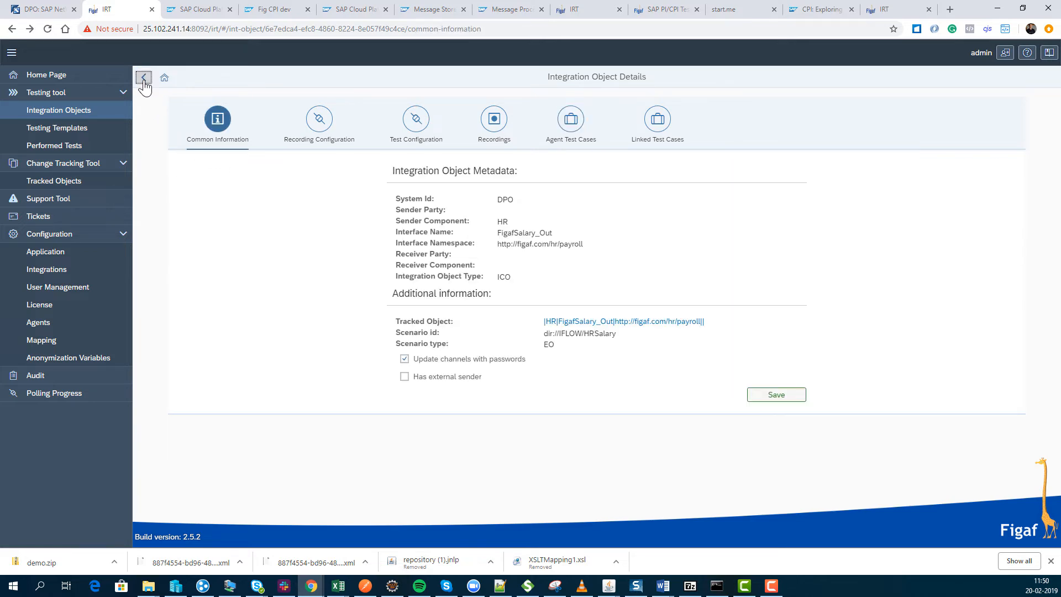
click(144, 78)
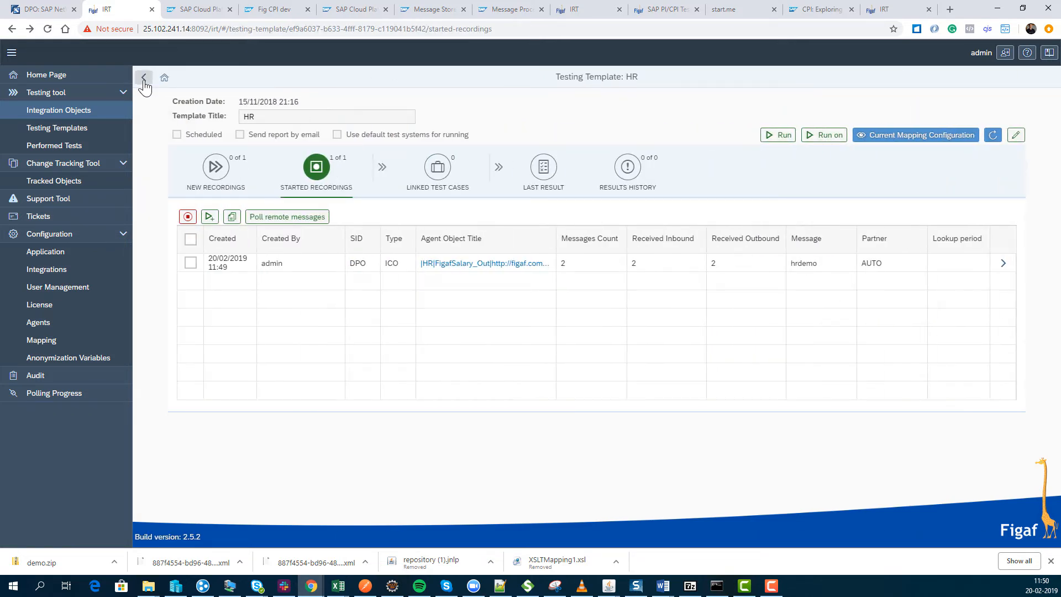
click(1003, 263)
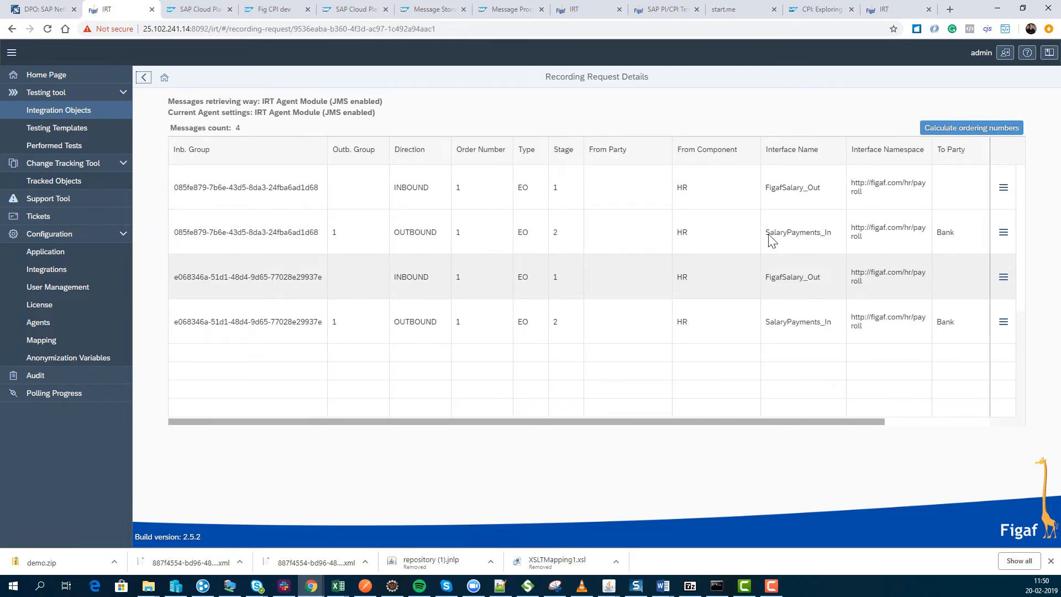
click(144, 79)
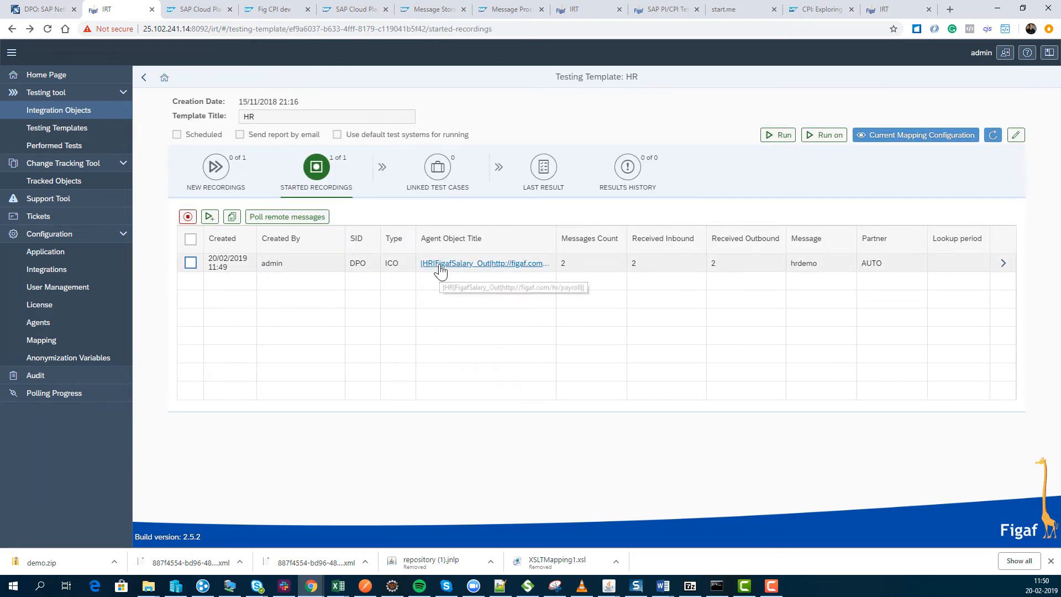
Create a REGRESSION test case with 2 messages from the started hrdemo recording.
click(194, 266)
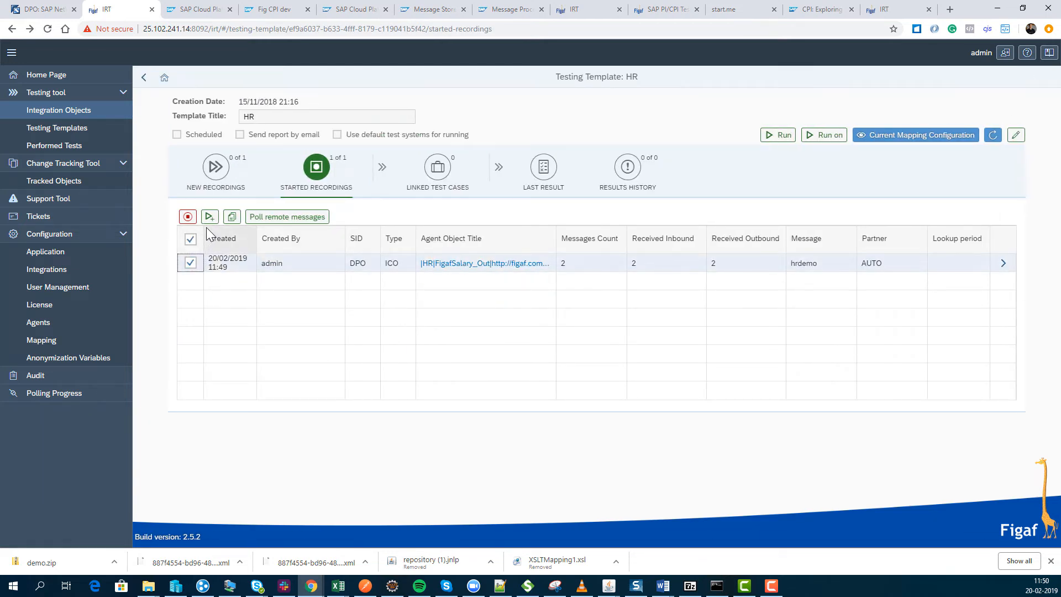
click(210, 217)
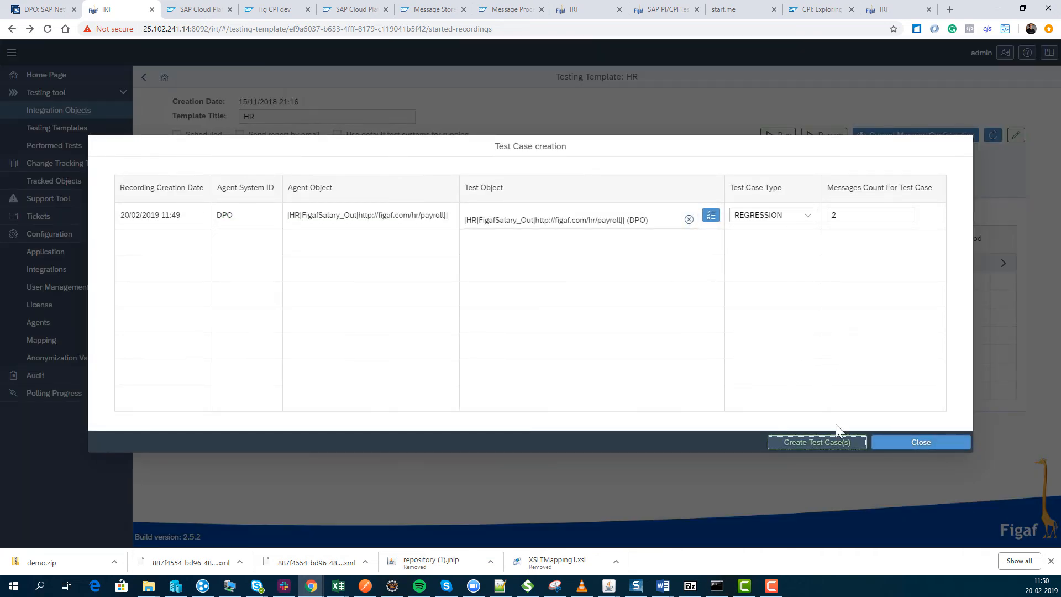
click(822, 447)
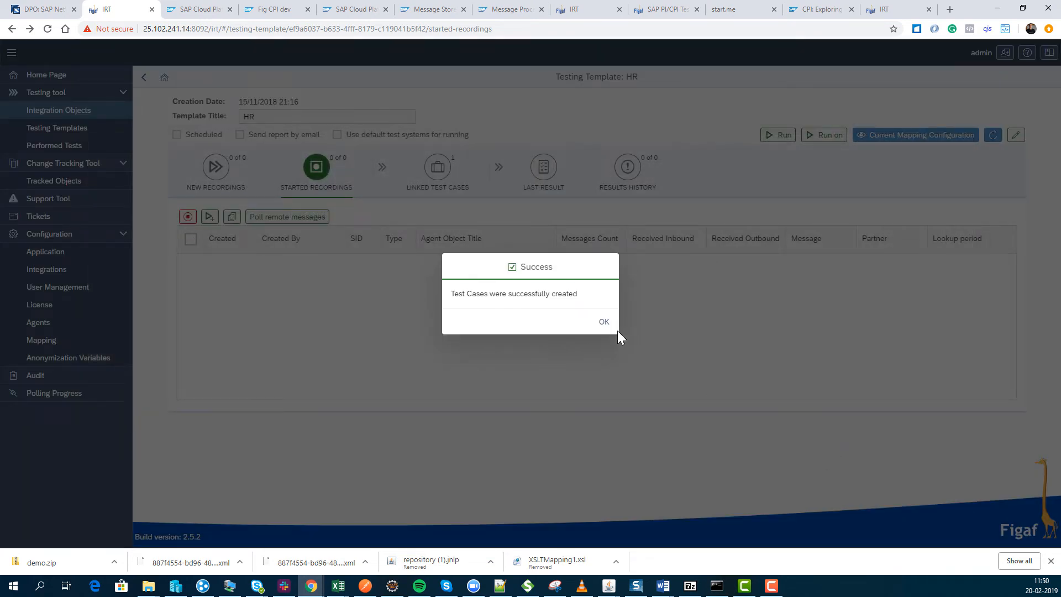
click(604, 321)
Open the message anonymization of the hrdemo test case among the FigafSalary_Out object's linked test cases.
click(438, 169)
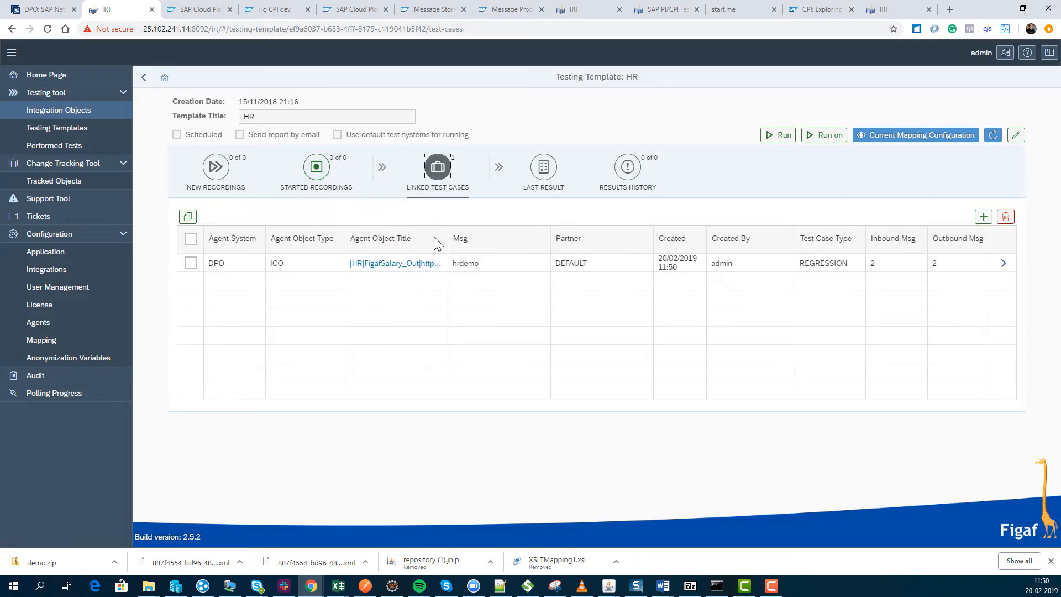
click(382, 264)
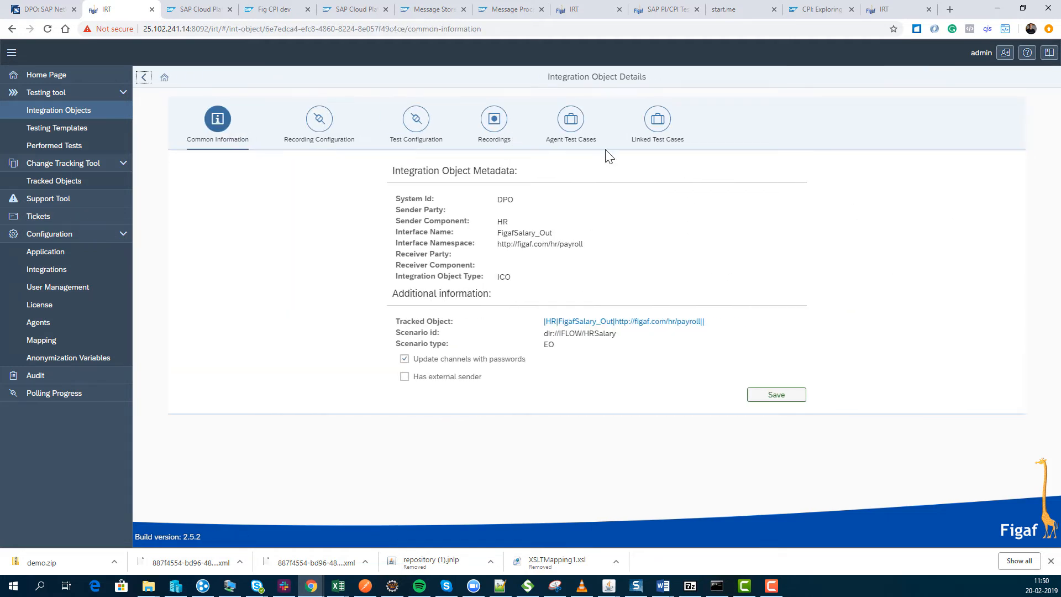
click(657, 120)
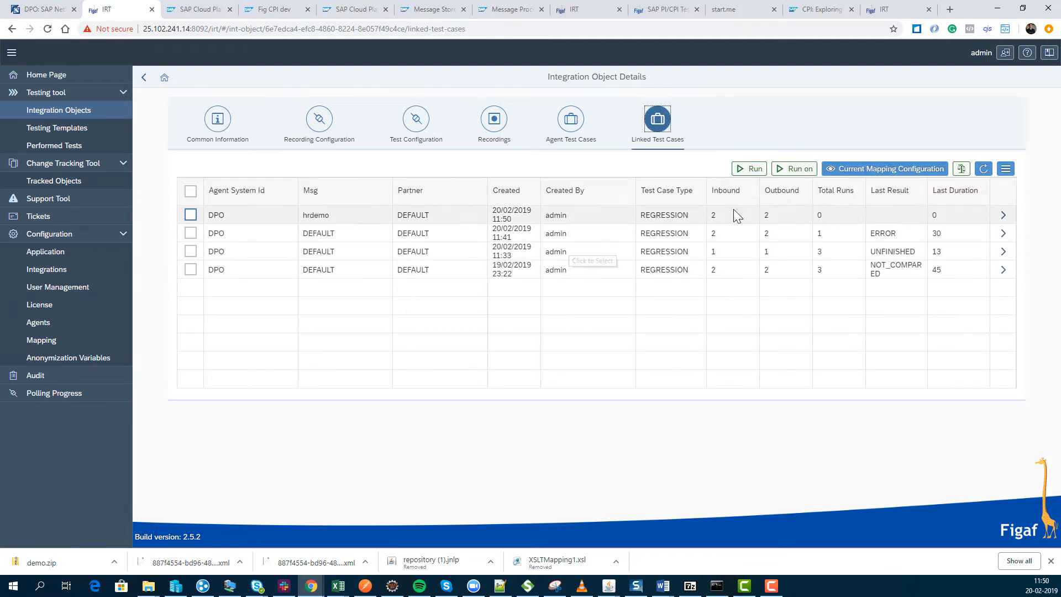
click(1004, 215)
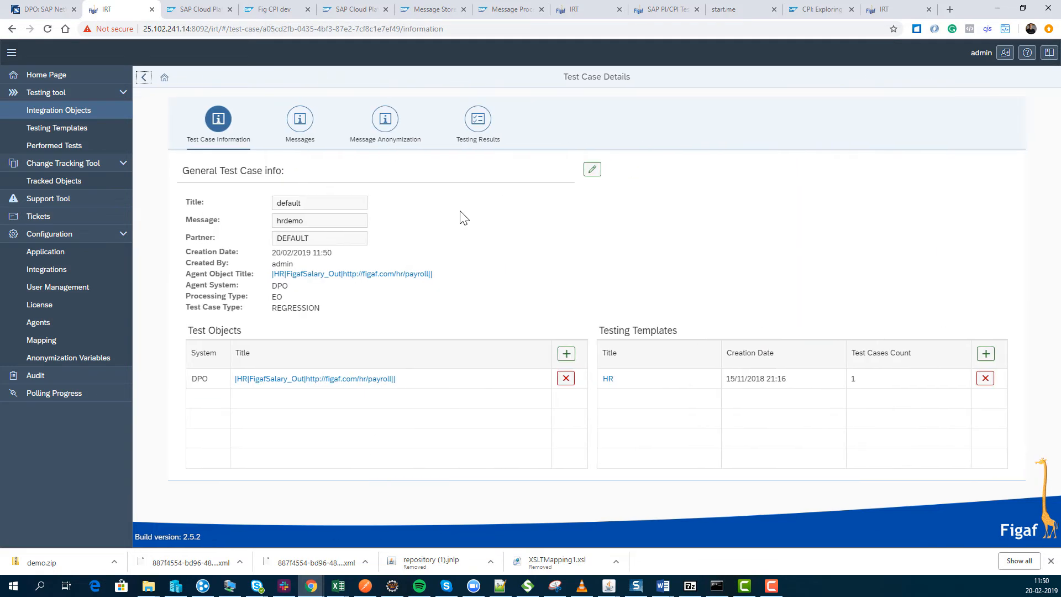
click(385, 119)
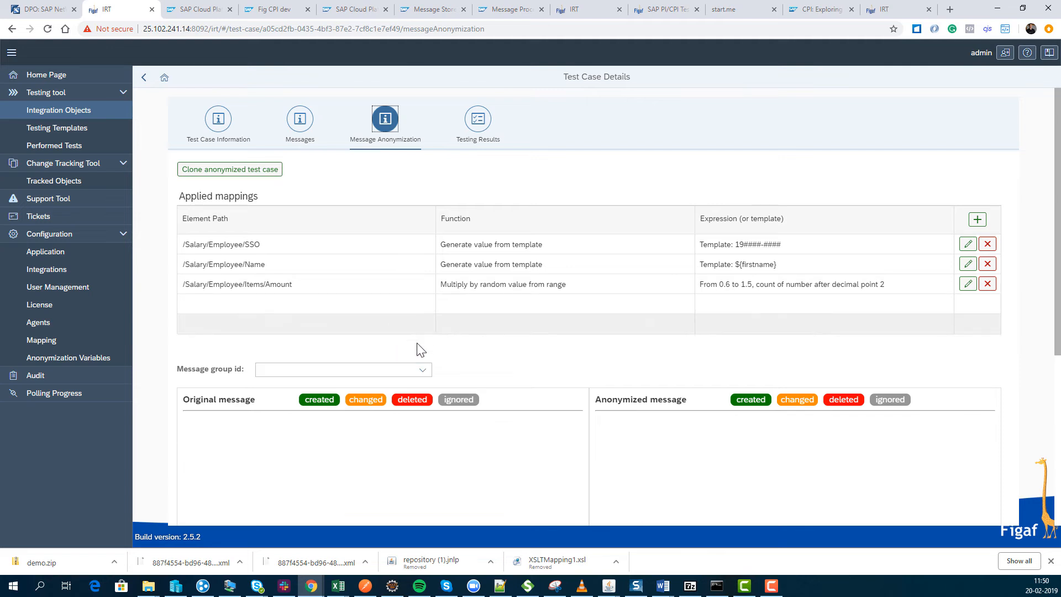
Load message group 085fe879-7b6e-43d5-8da3-24fba6ad1d68 and review its anonymized SSO, Name and Amount values against the applied mappings.
click(424, 369)
click(385, 386)
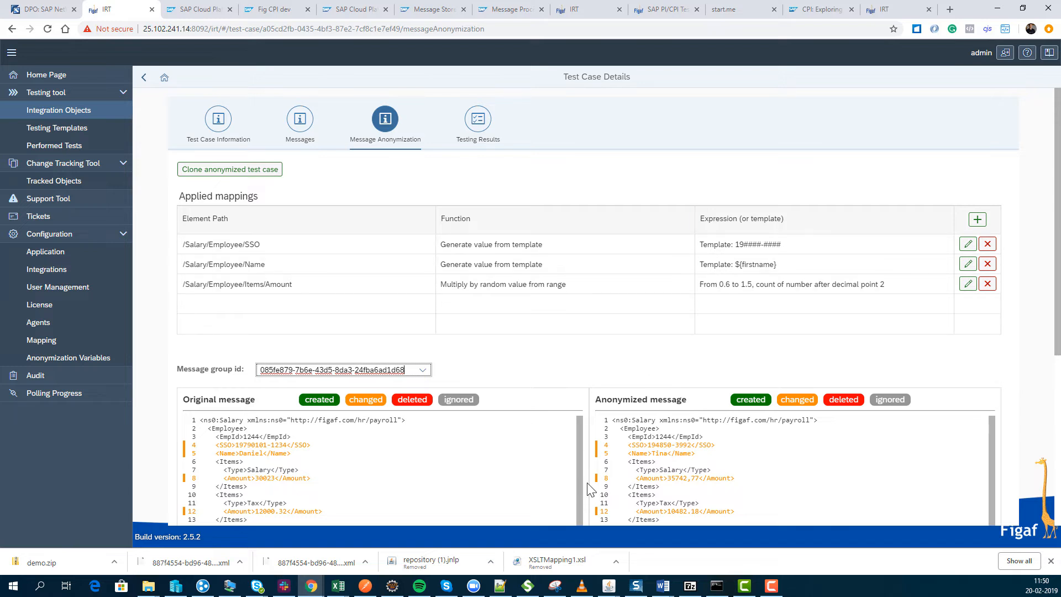
click(637, 448)
click(652, 452)
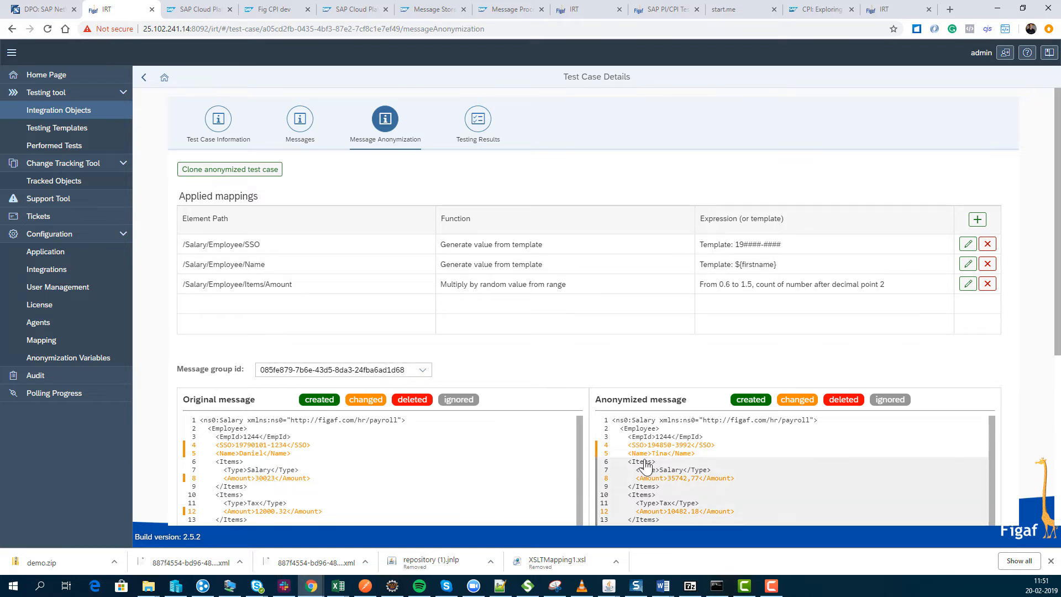
click(659, 476)
click(737, 247)
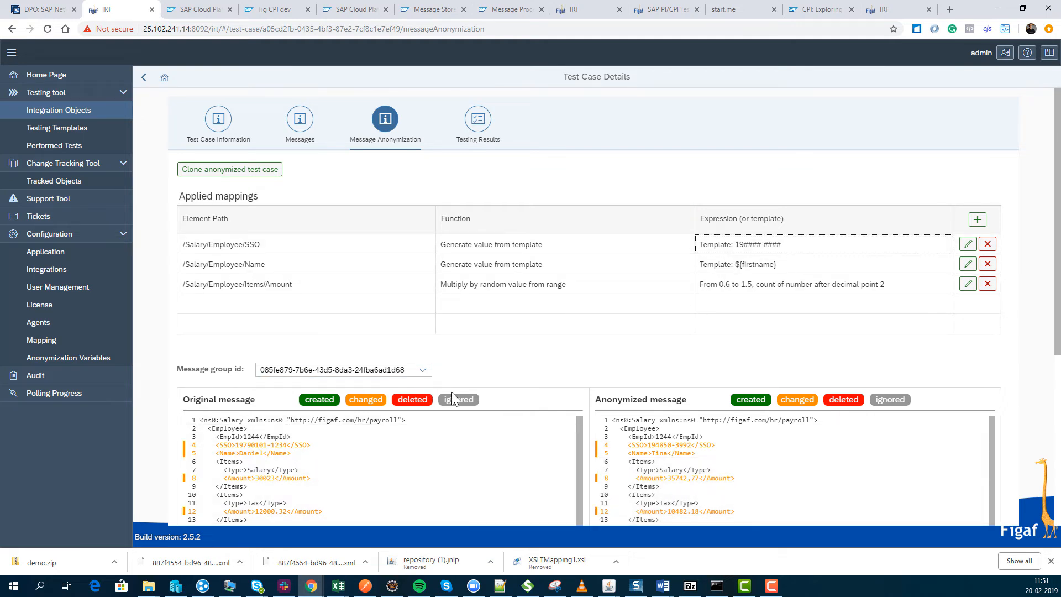
Create an anonymization mapping for /Salary/Employee/EmpId that generates its value from template 12##, testing the function before saving.
click(262, 440)
double_click(264, 444)
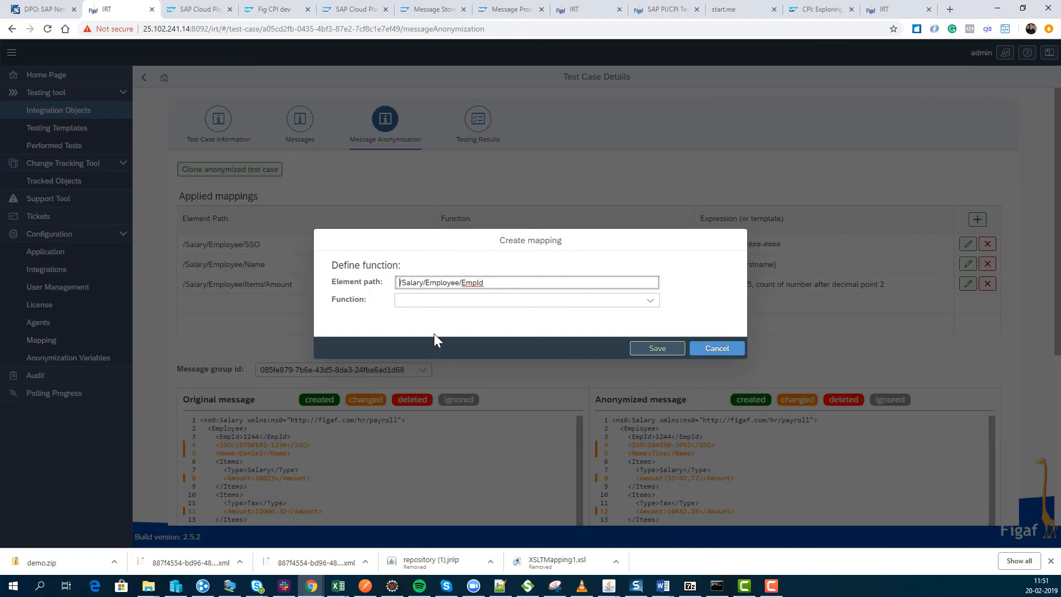
click(642, 302)
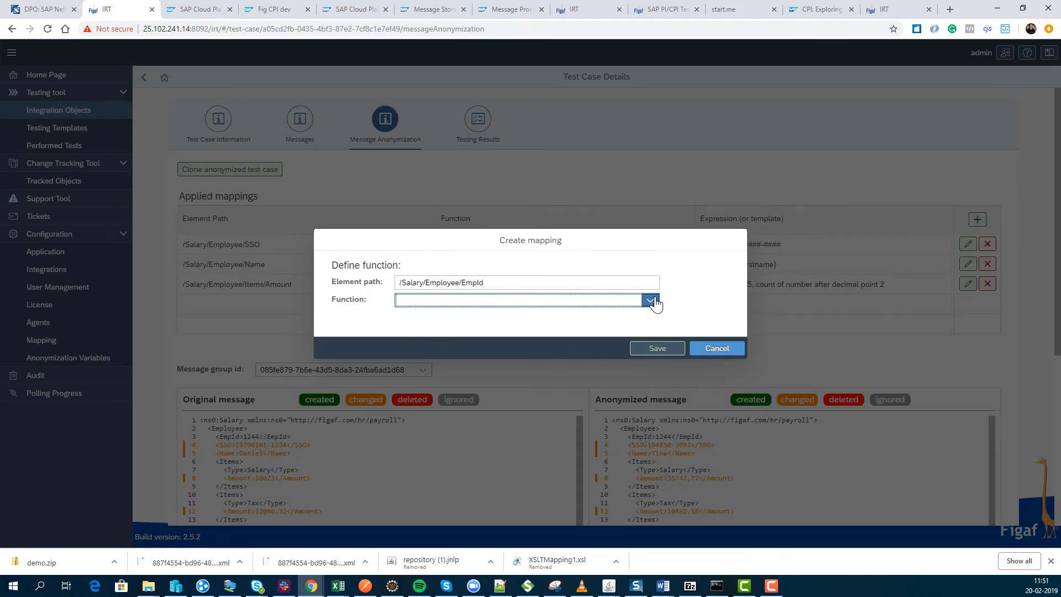
click(655, 300)
click(562, 334)
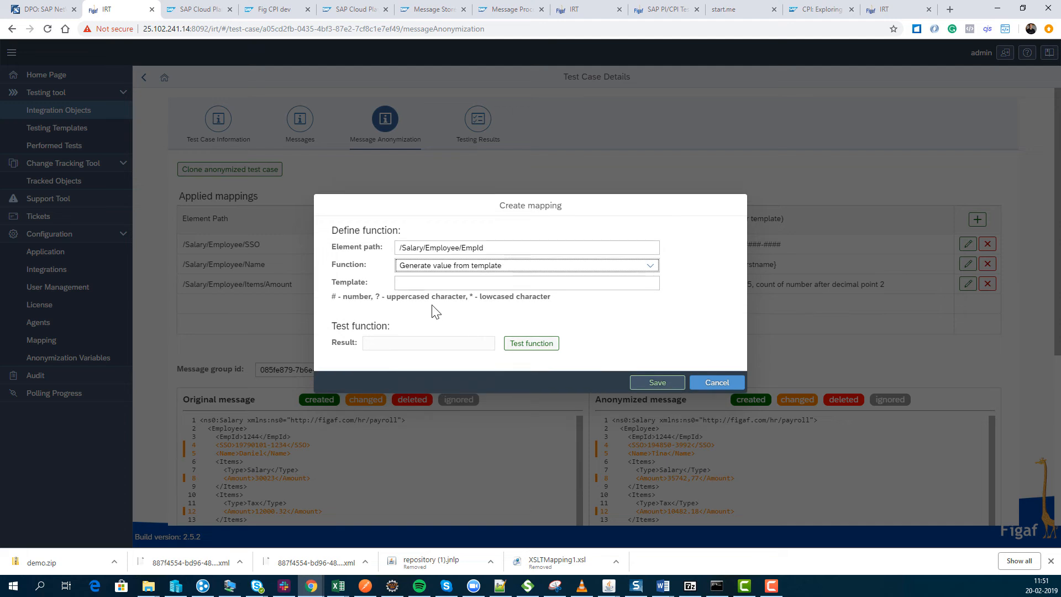
click(429, 287)
click(428, 288)
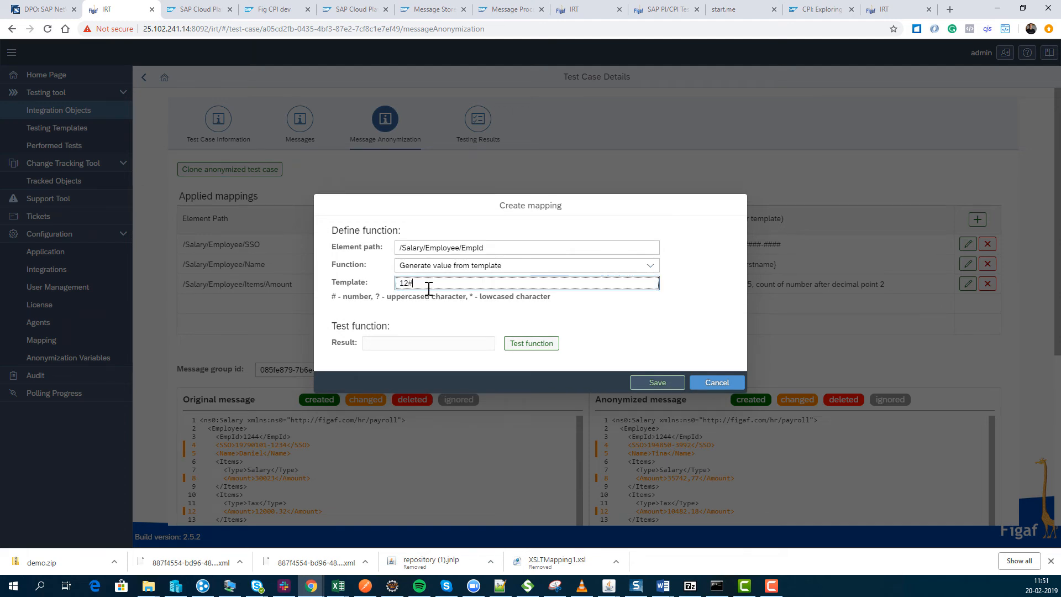
click(516, 343)
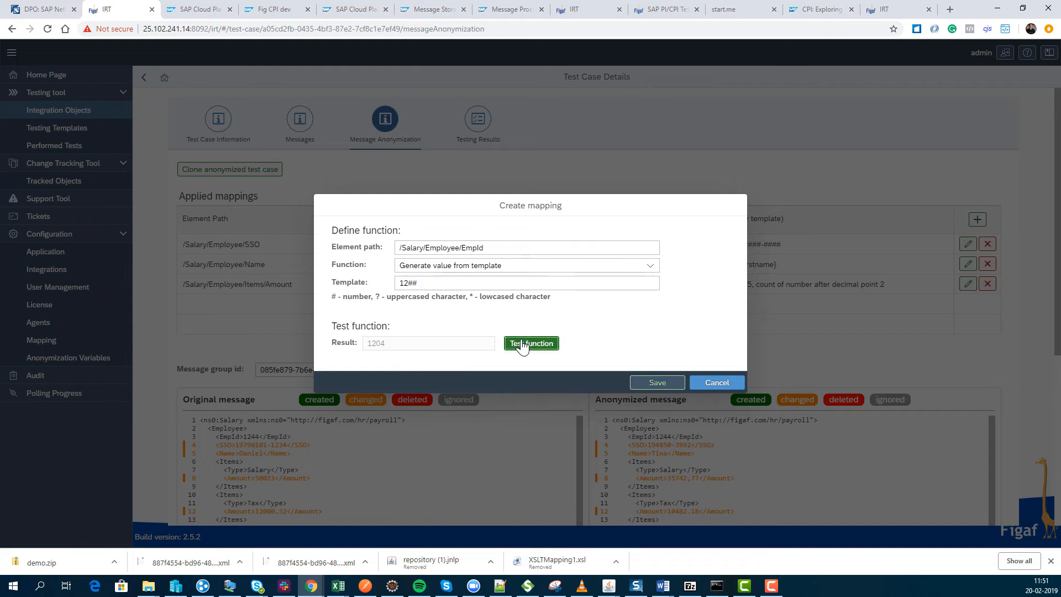
click(649, 384)
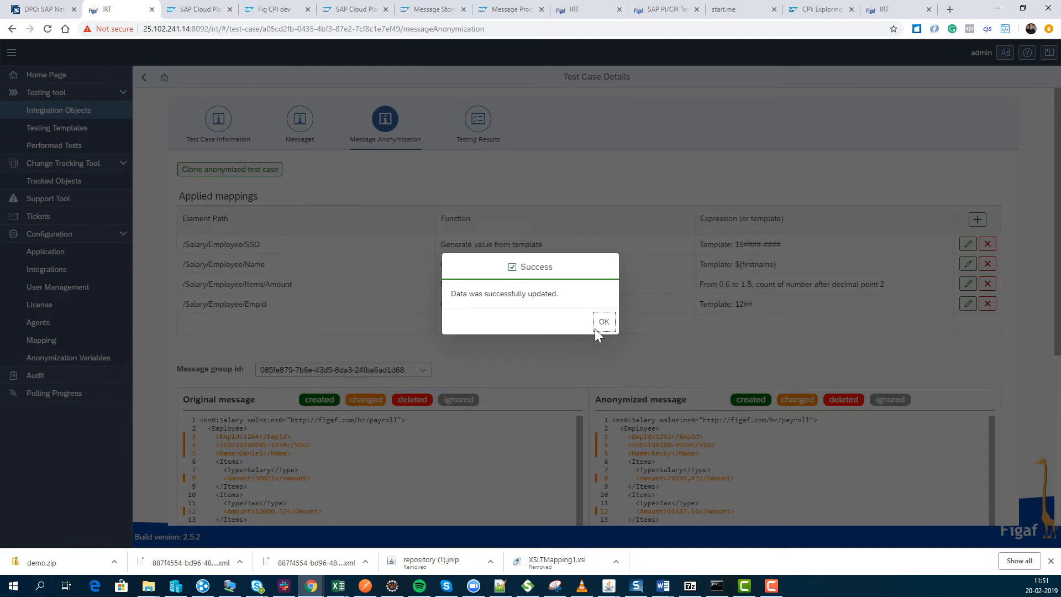
click(597, 325)
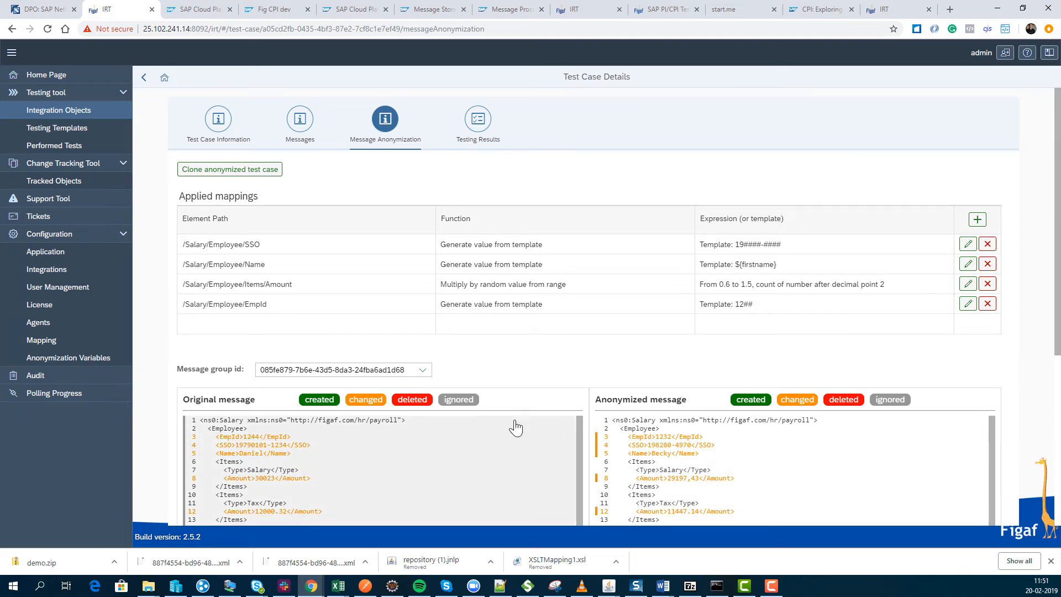
Filter the tickets by ticket ID scr557 and open the details of the HR fix3 ticket.
click(102, 227)
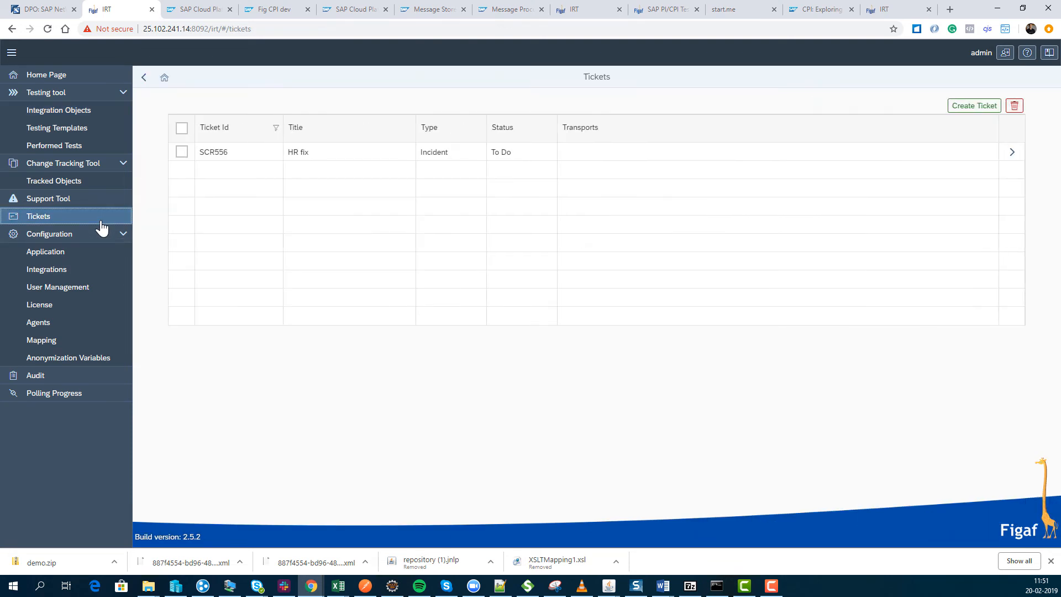
click(226, 131)
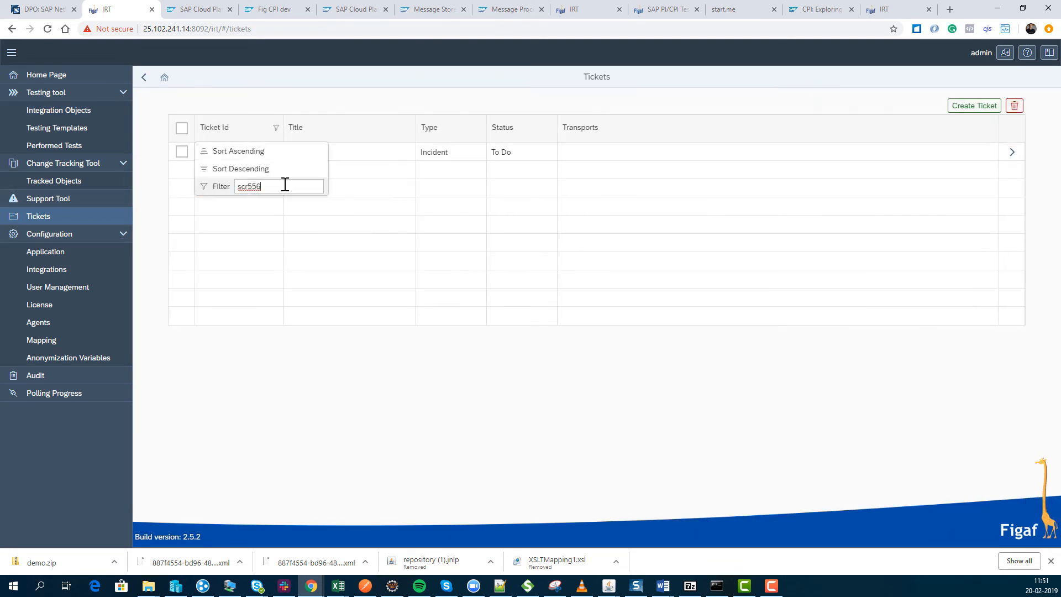
key(BackSpace)
text(7)
key(Return)
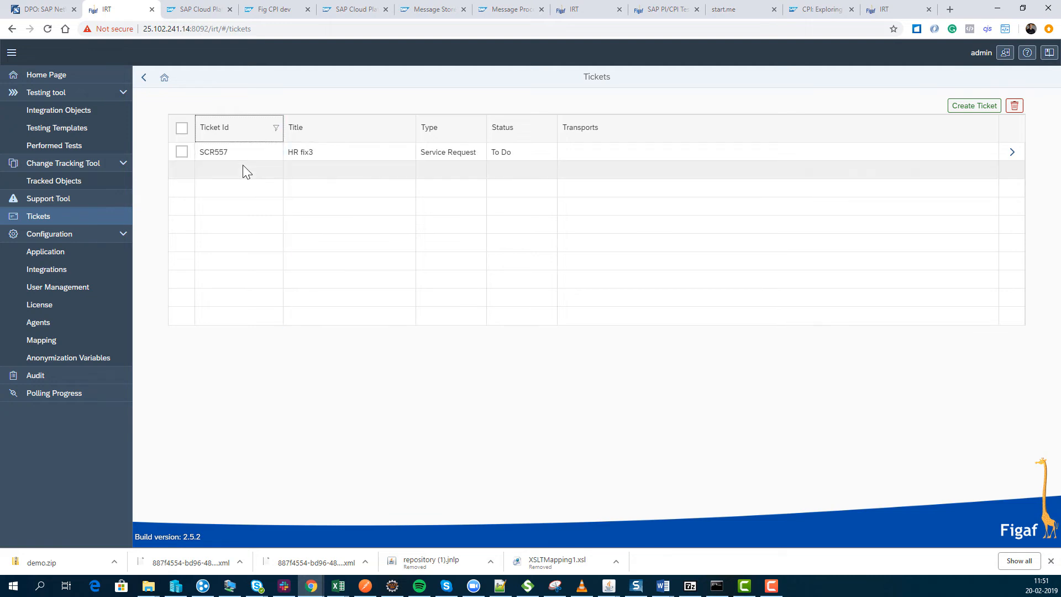
click(227, 153)
click(1012, 152)
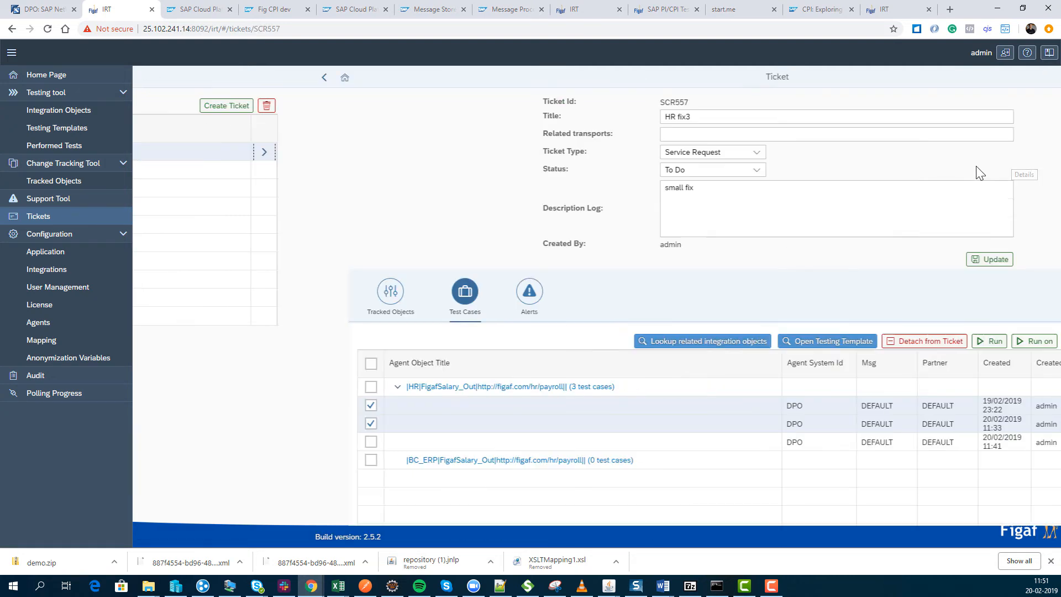
Add DPO342 as a related transport of the HR fix3 ticket.
click(503, 141)
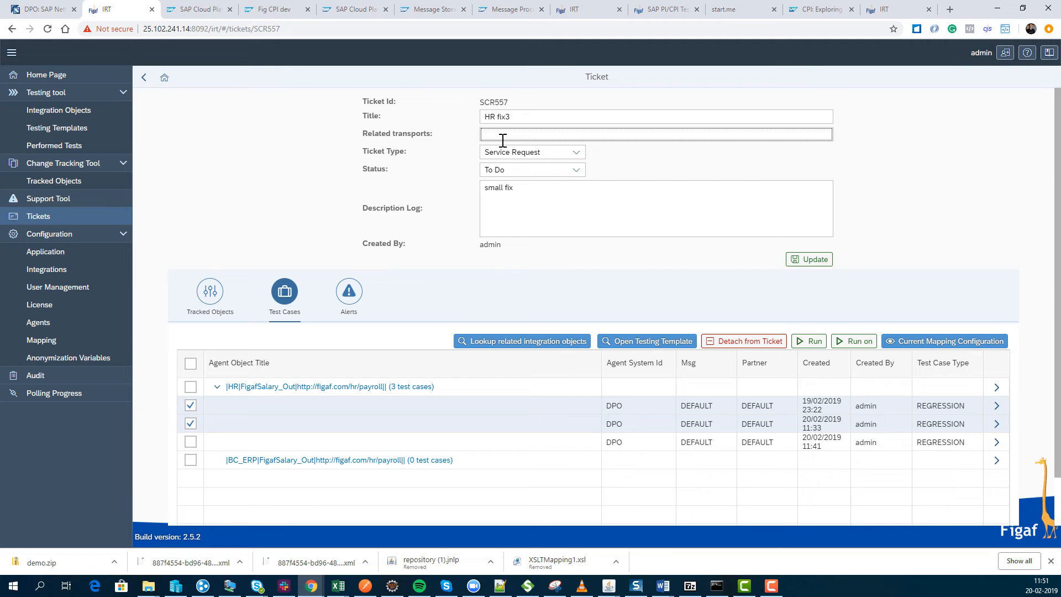
text(DPO-42)
key(Return)
Switch to the Word file Scenario documentation (1).docx and examine its specification overview and the Changes history table.
click(665, 587)
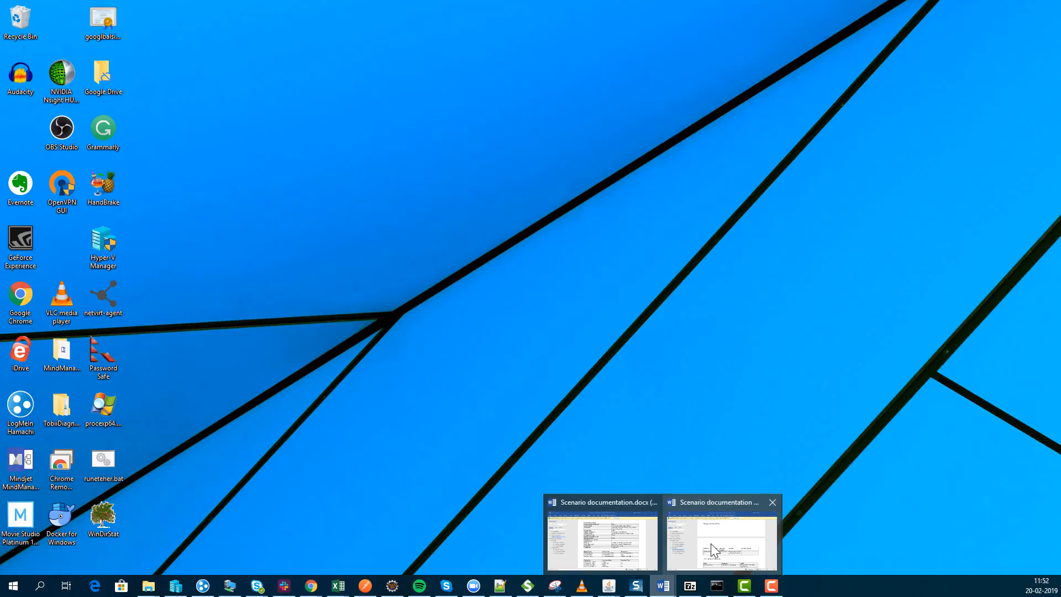
click(710, 543)
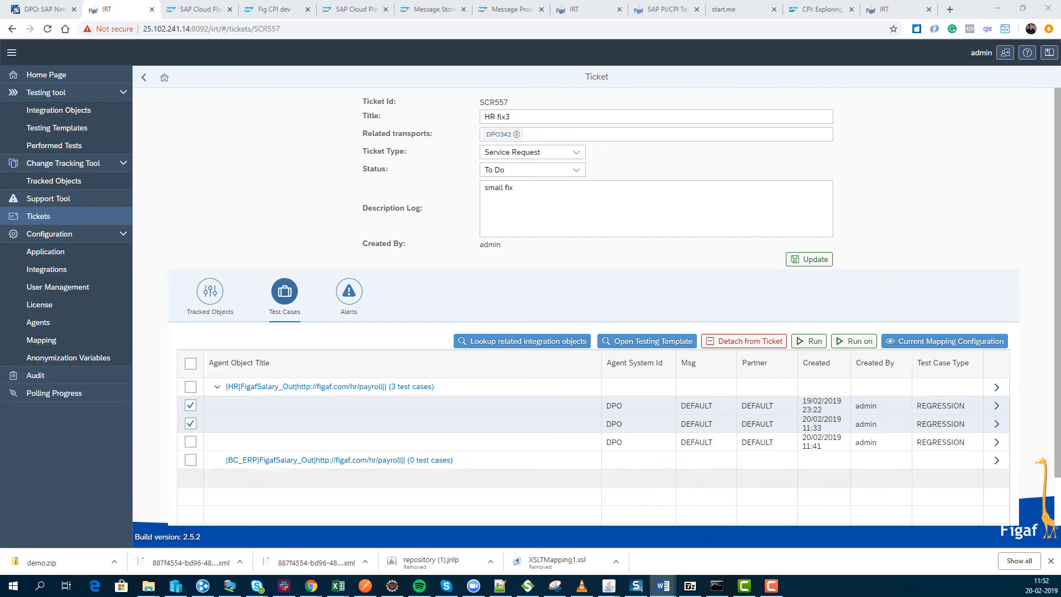
drag(0, 134, 761, 96)
scroll(664, 248, up, 20)
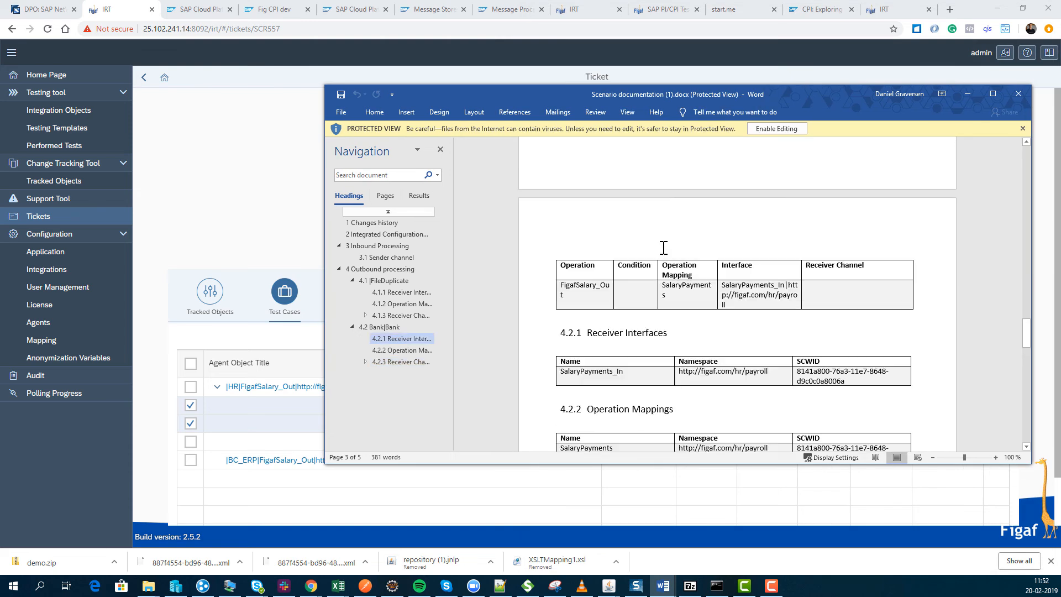
scroll(664, 248, up, 15)
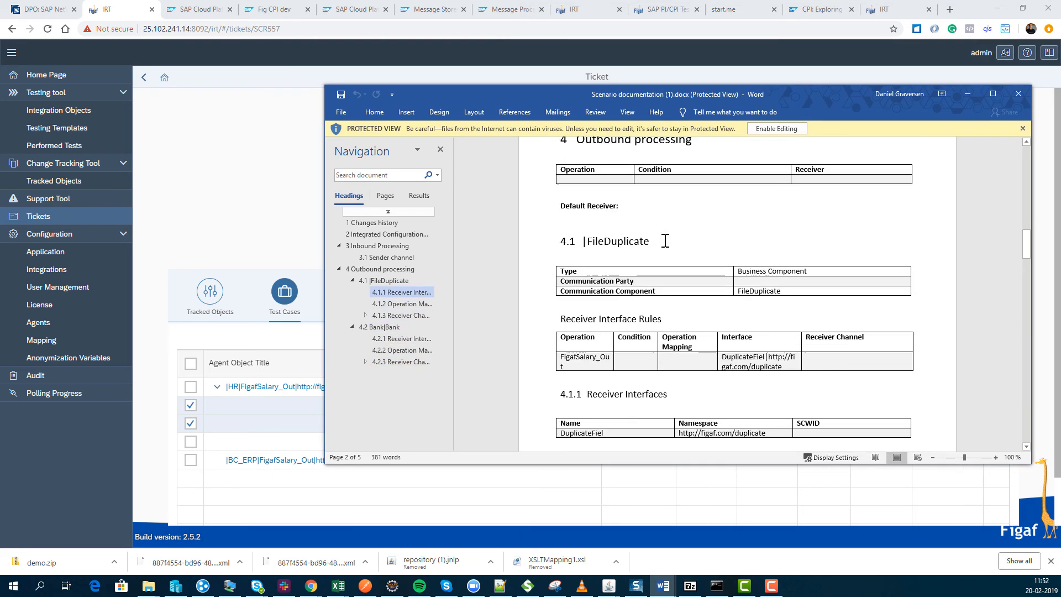
scroll(665, 241, up, 15)
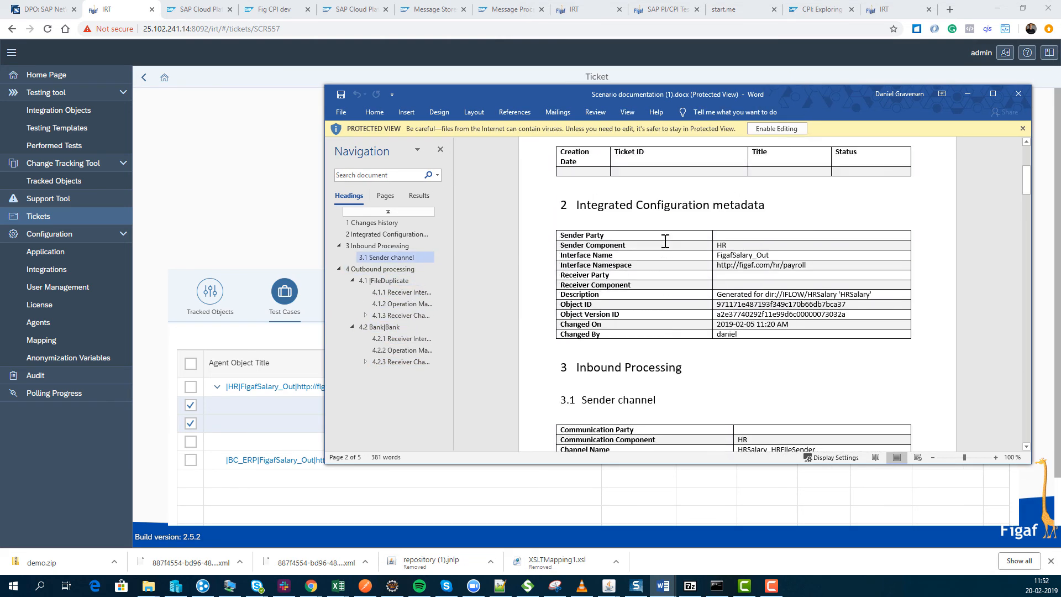
scroll(663, 241, up, 2)
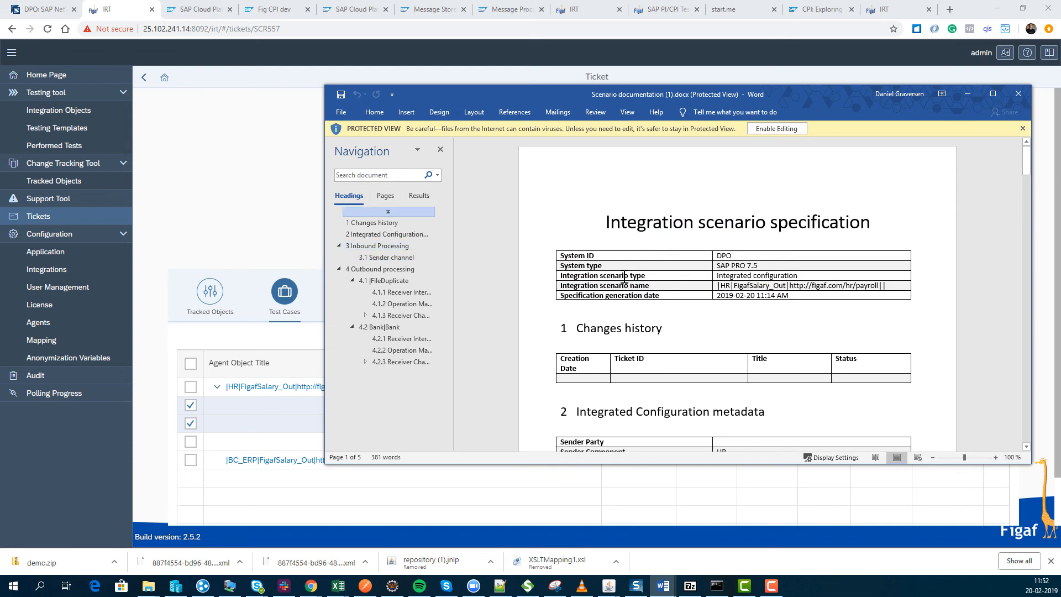
drag(574, 379, 632, 379)
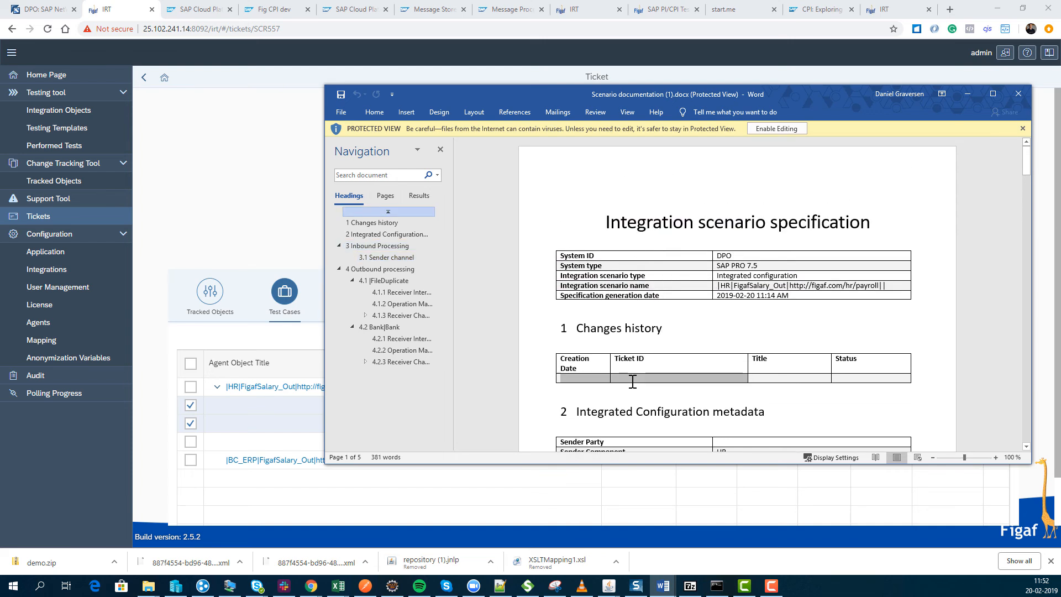
click(674, 386)
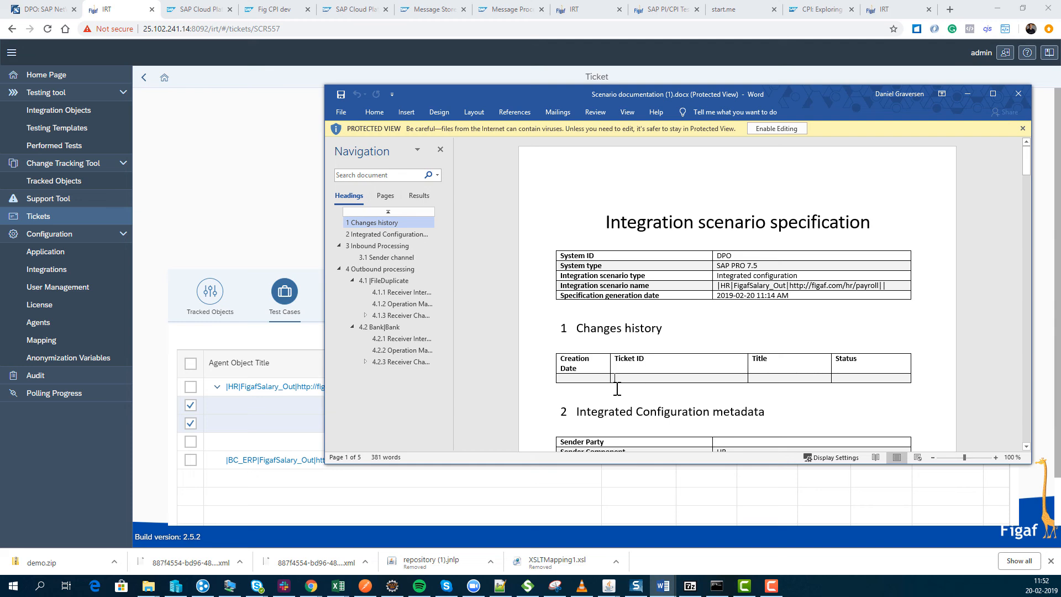
Review the configuration metadata, sender channel, operation mappings and receiver channels documented in the integration scenario specification.
scroll(618, 389, down, 5)
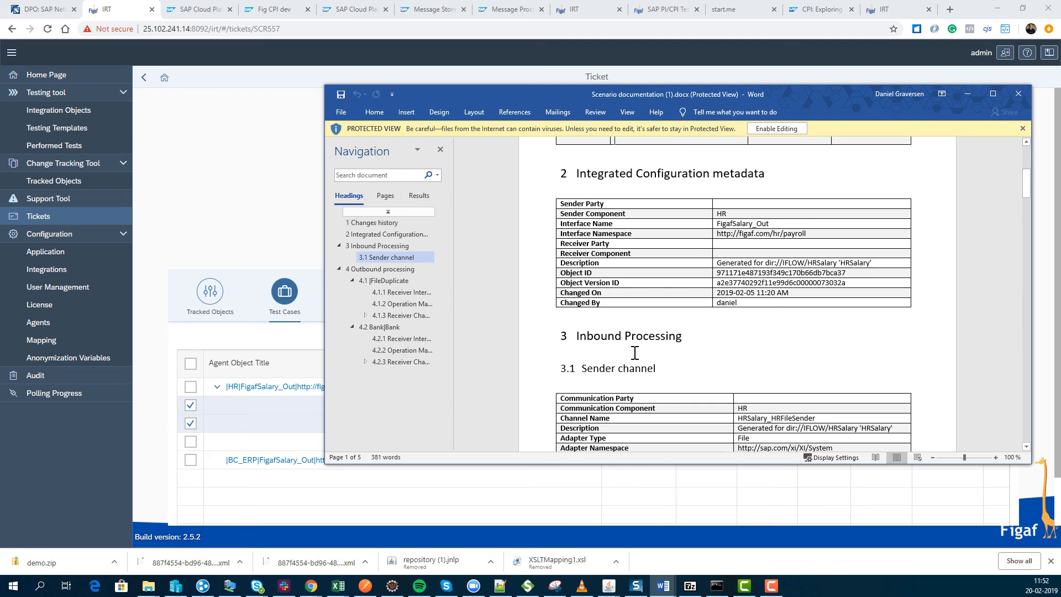
scroll(635, 354, up, 3)
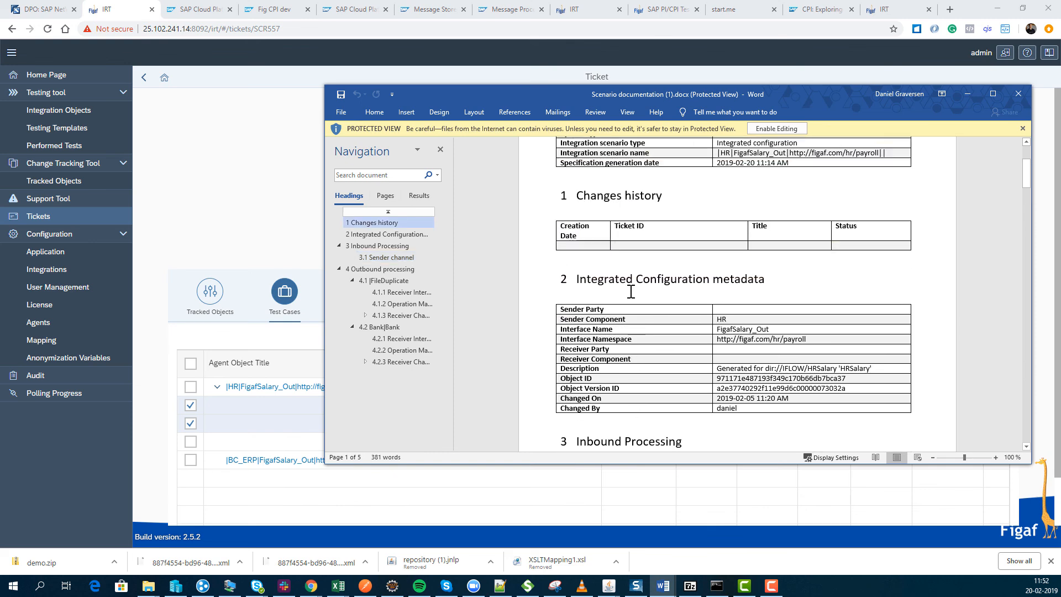
scroll(655, 379, down, 3)
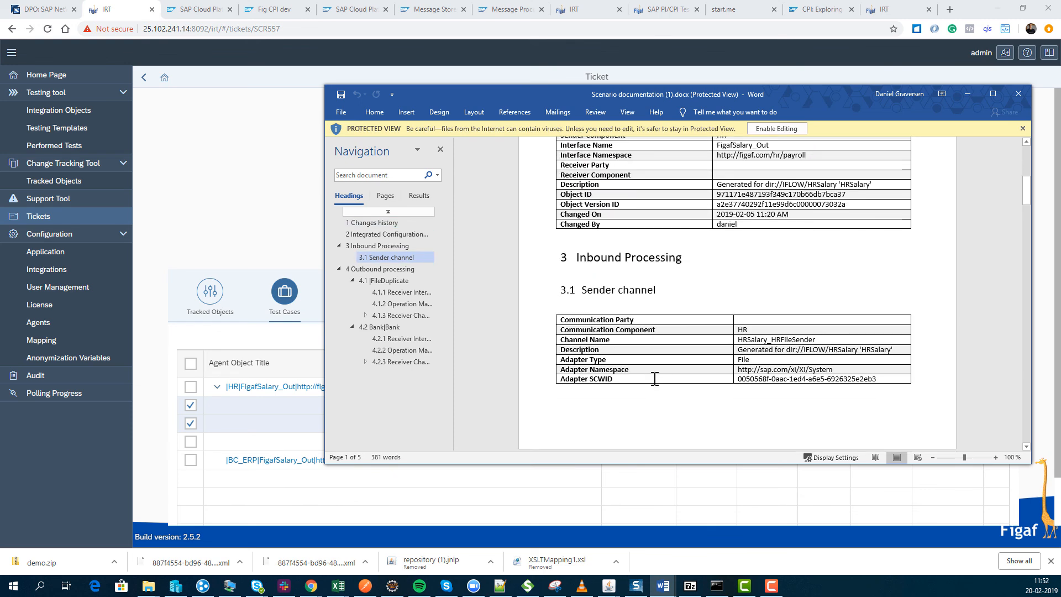
scroll(654, 379, down, 10)
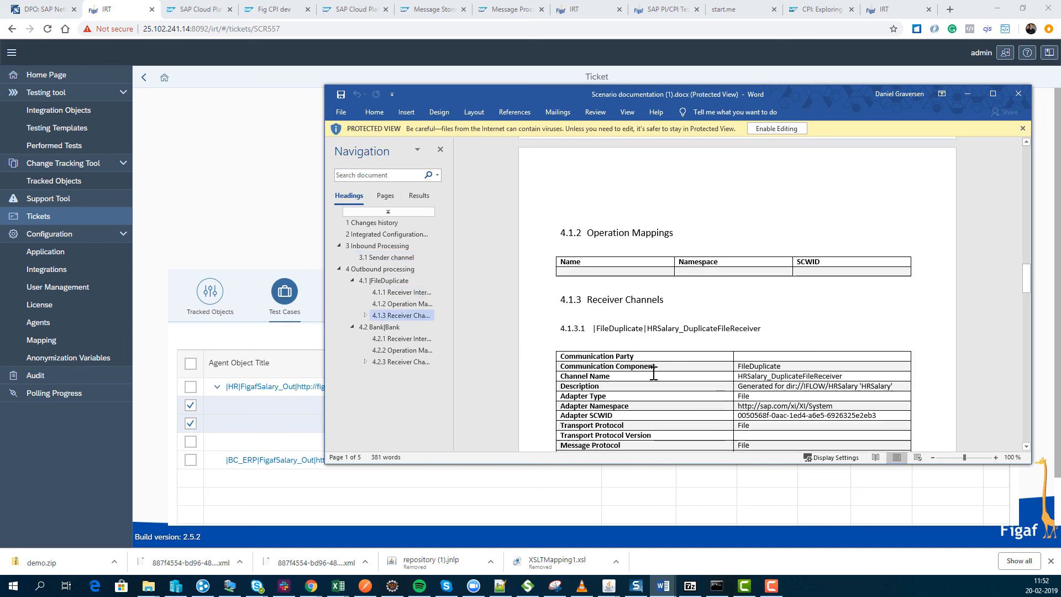
scroll(654, 374, down, 6)
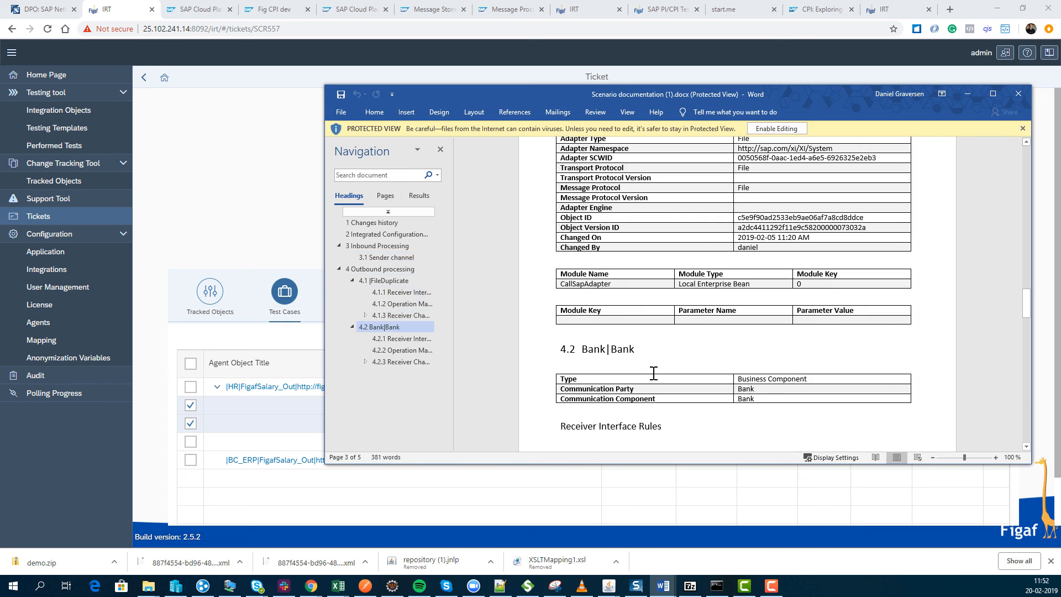
scroll(654, 374, down, 15)
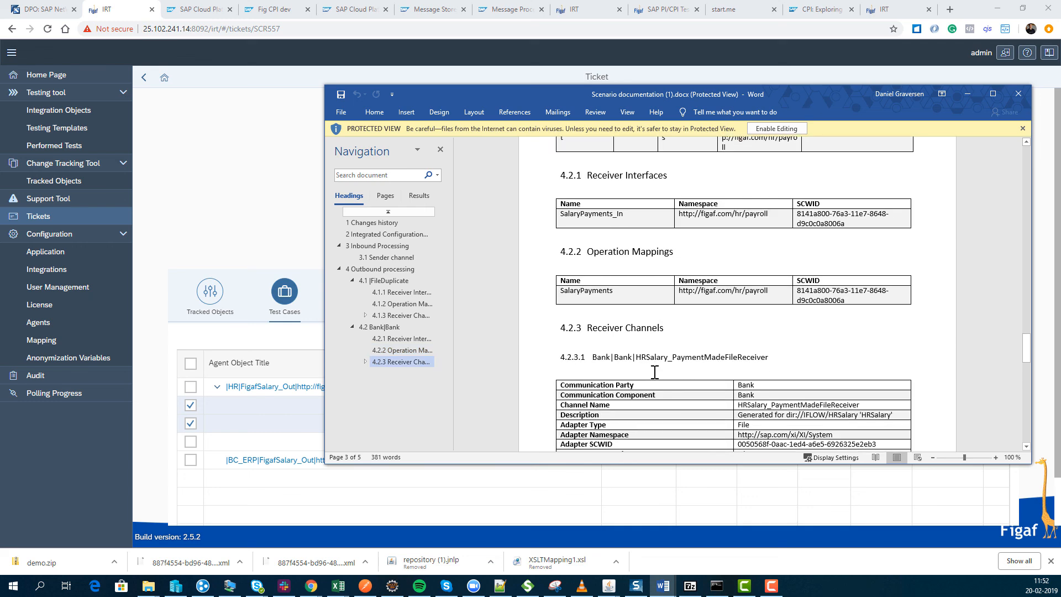
scroll(654, 374, down, 10)
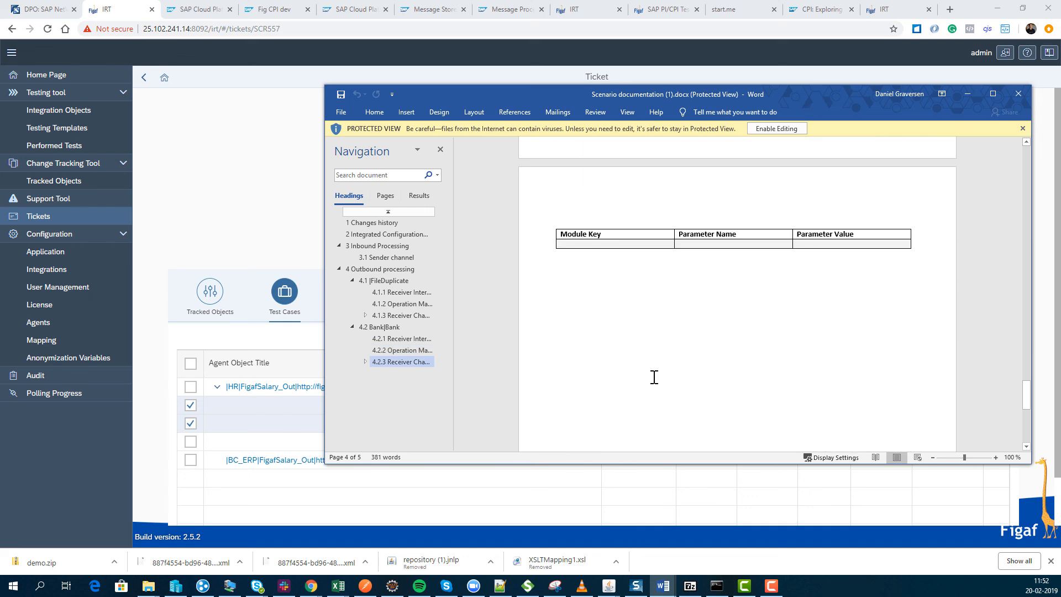